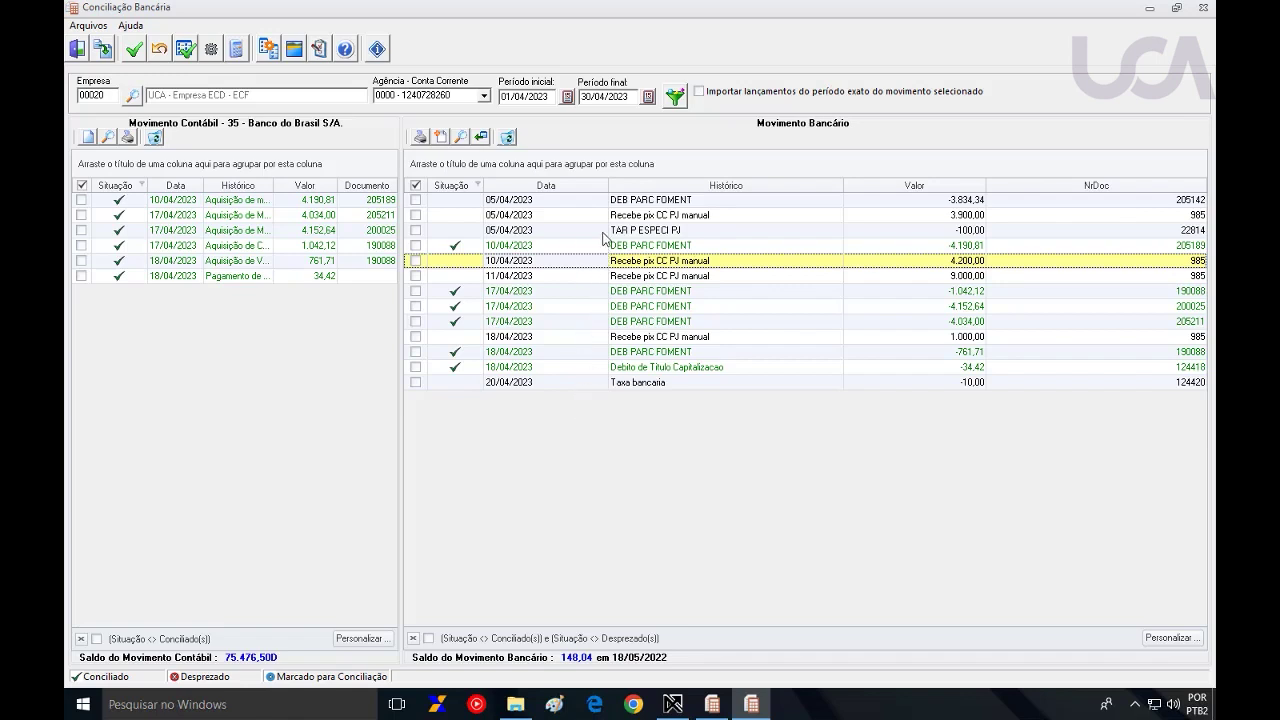
Step: Mark the 05/04/2023 DEB PARC FOMENT bank entry and start its accounting posting in a new batch (Novo Lote)
left_click(614, 201)
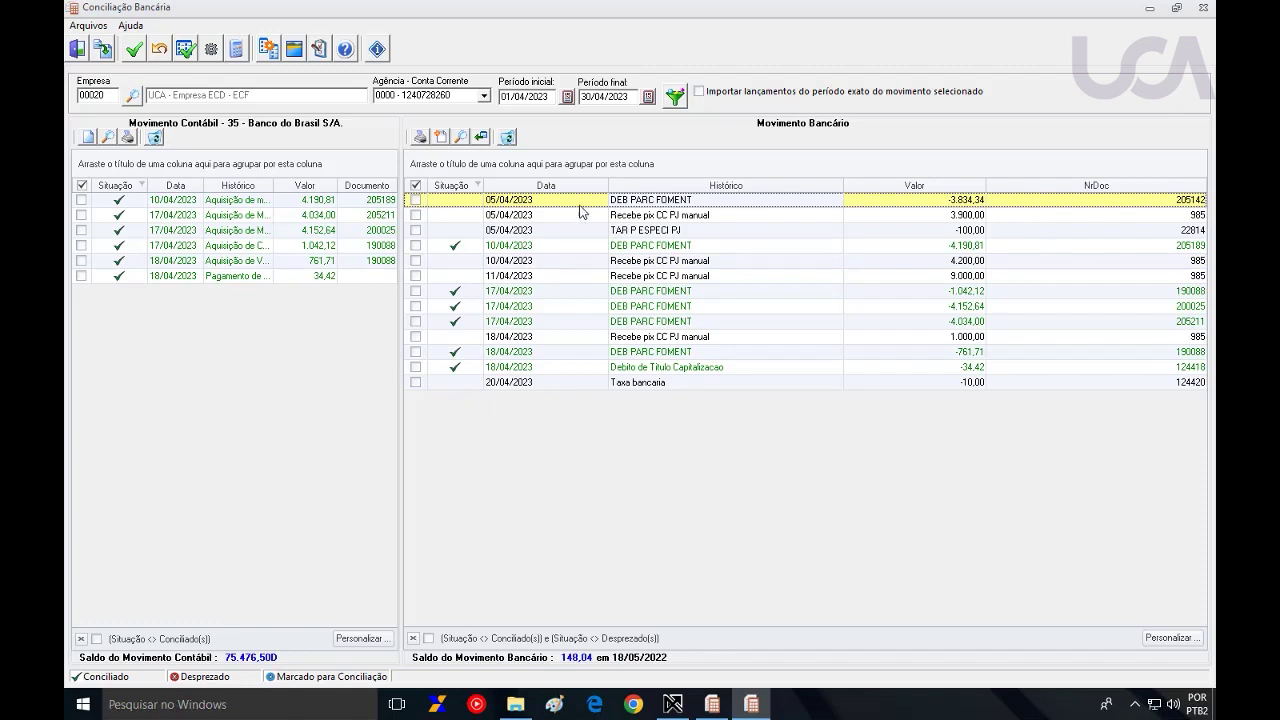
left_click(417, 201)
left_click(482, 139)
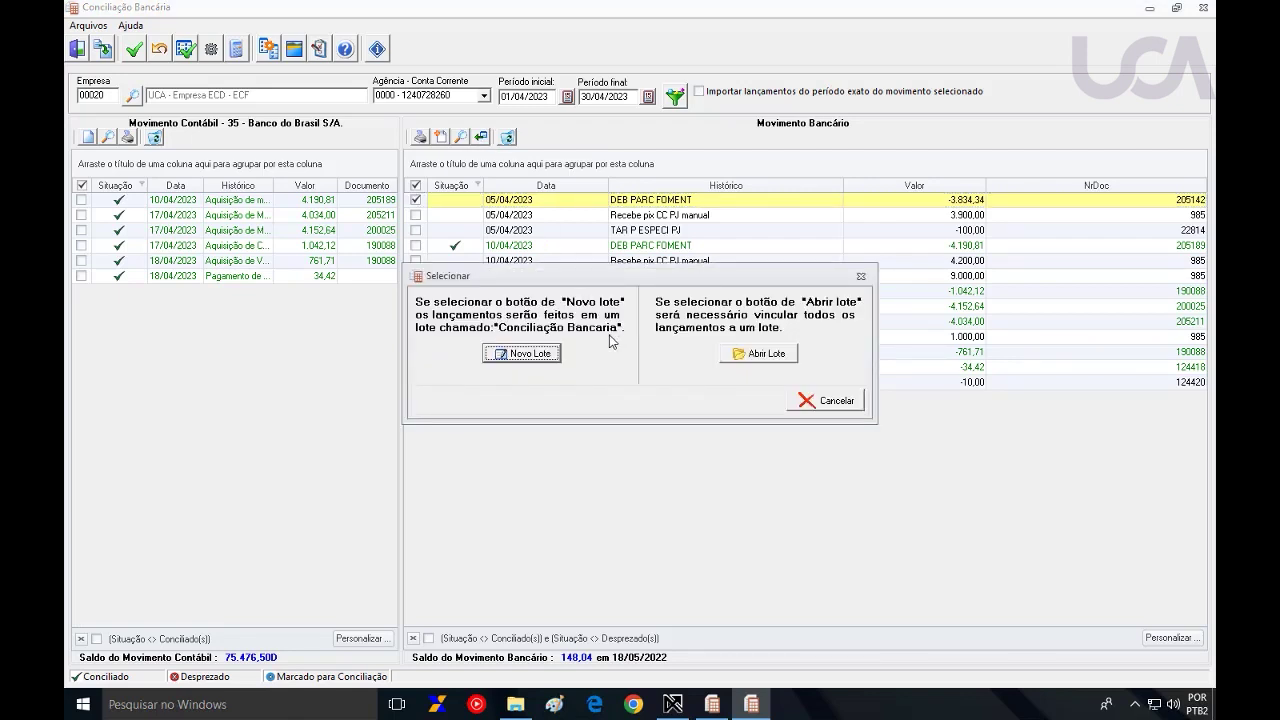
left_click(521, 354)
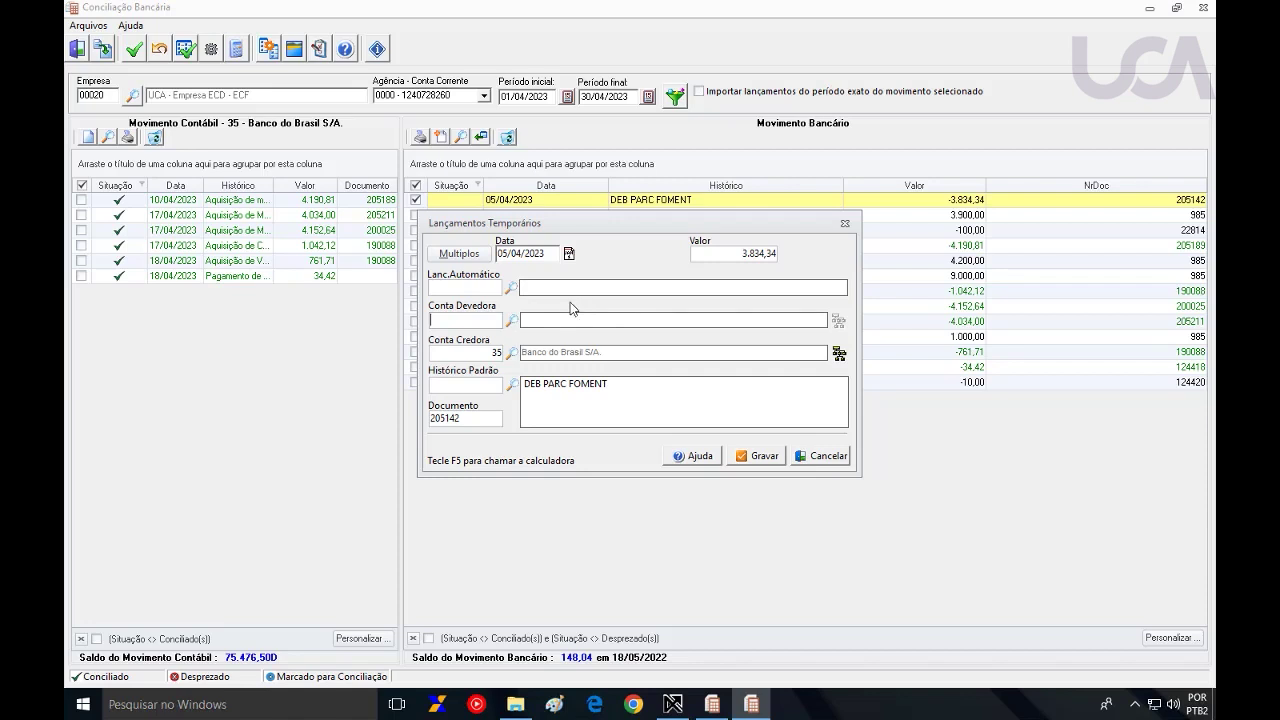
Step: Search the chart of accounts for "financi" and set the debit account to 740, Outros Empréstimos
left_click(510, 320)
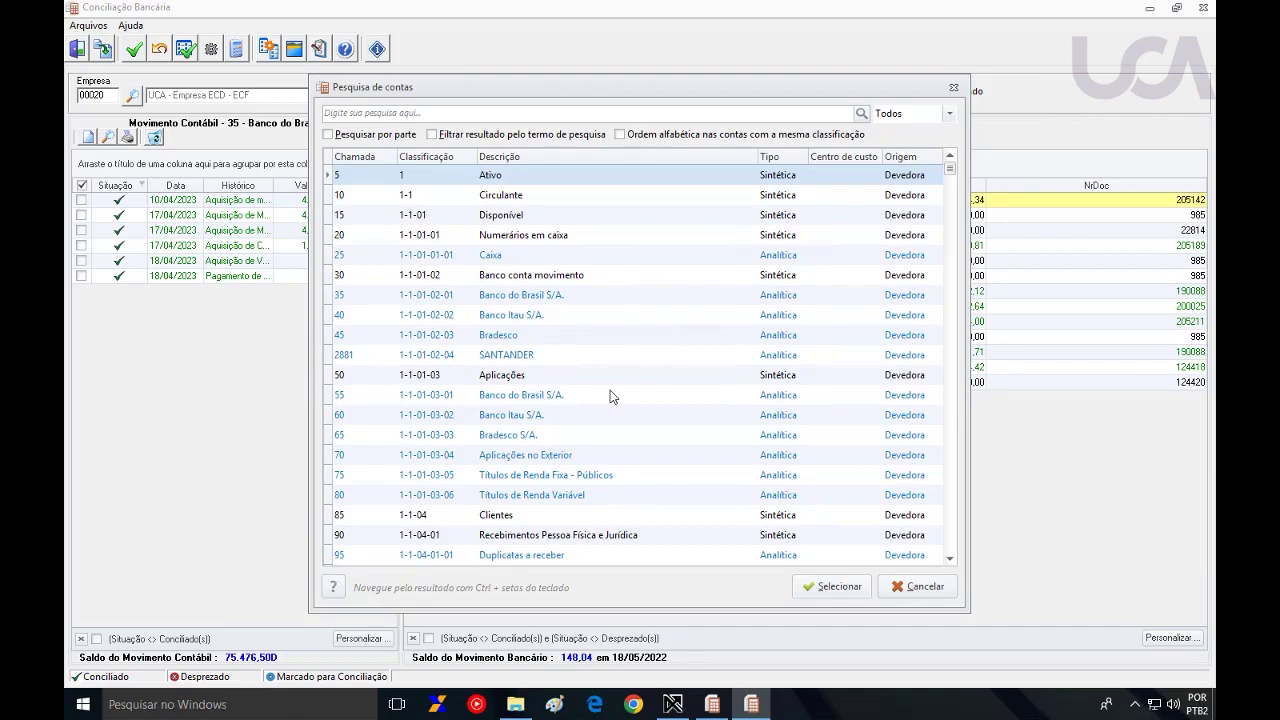
left_click_drag(622, 92, 646, 84)
scroll(545, 365, "down", 4)
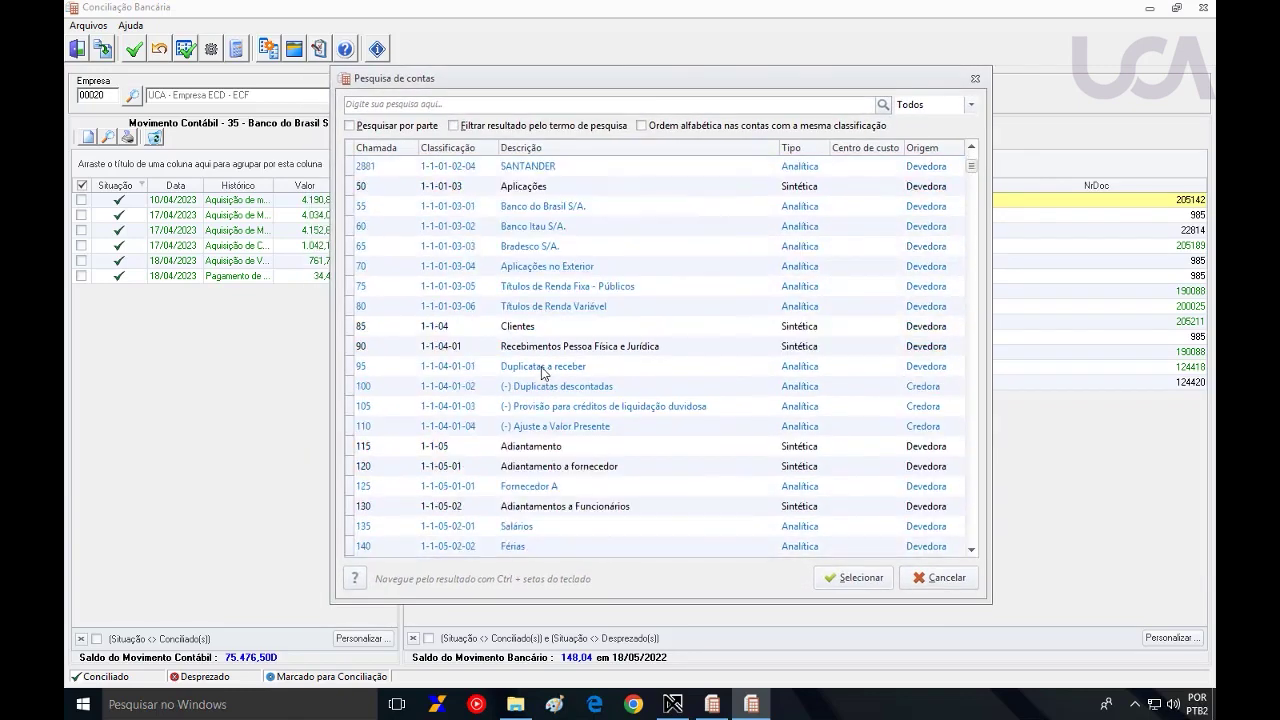
scroll(545, 374, "down", 1)
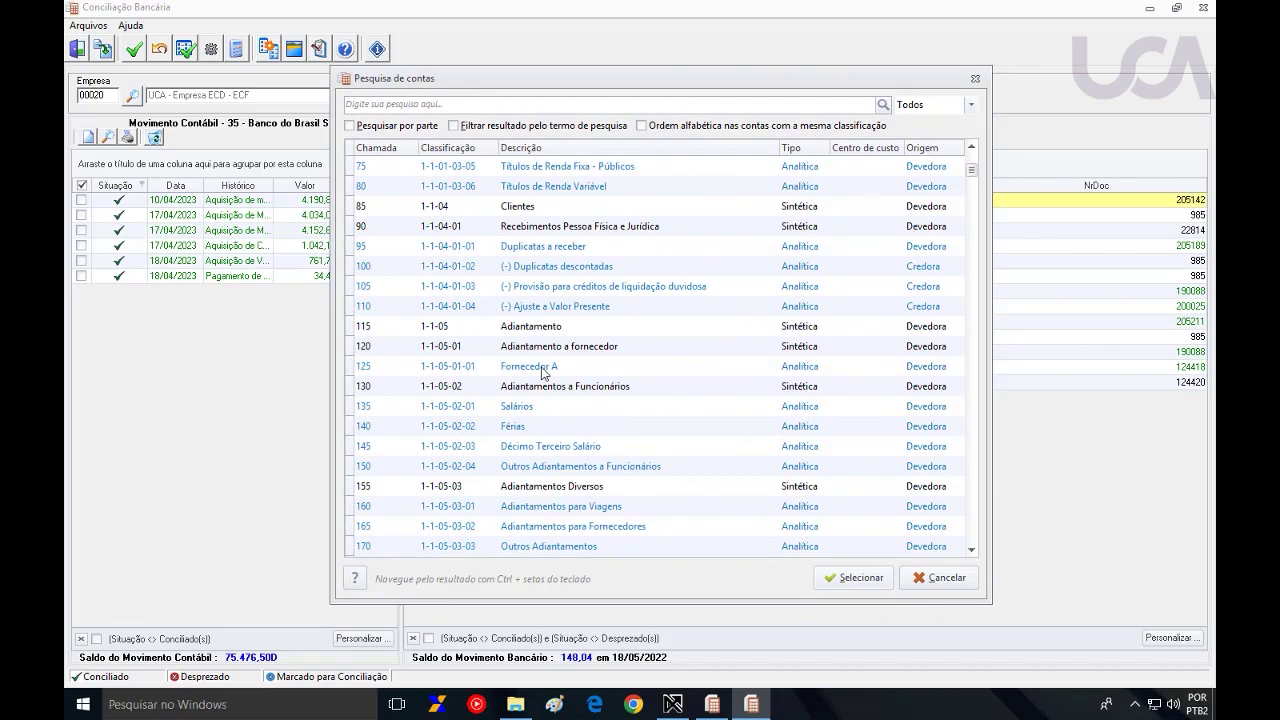
scroll(545, 374, "up", 4)
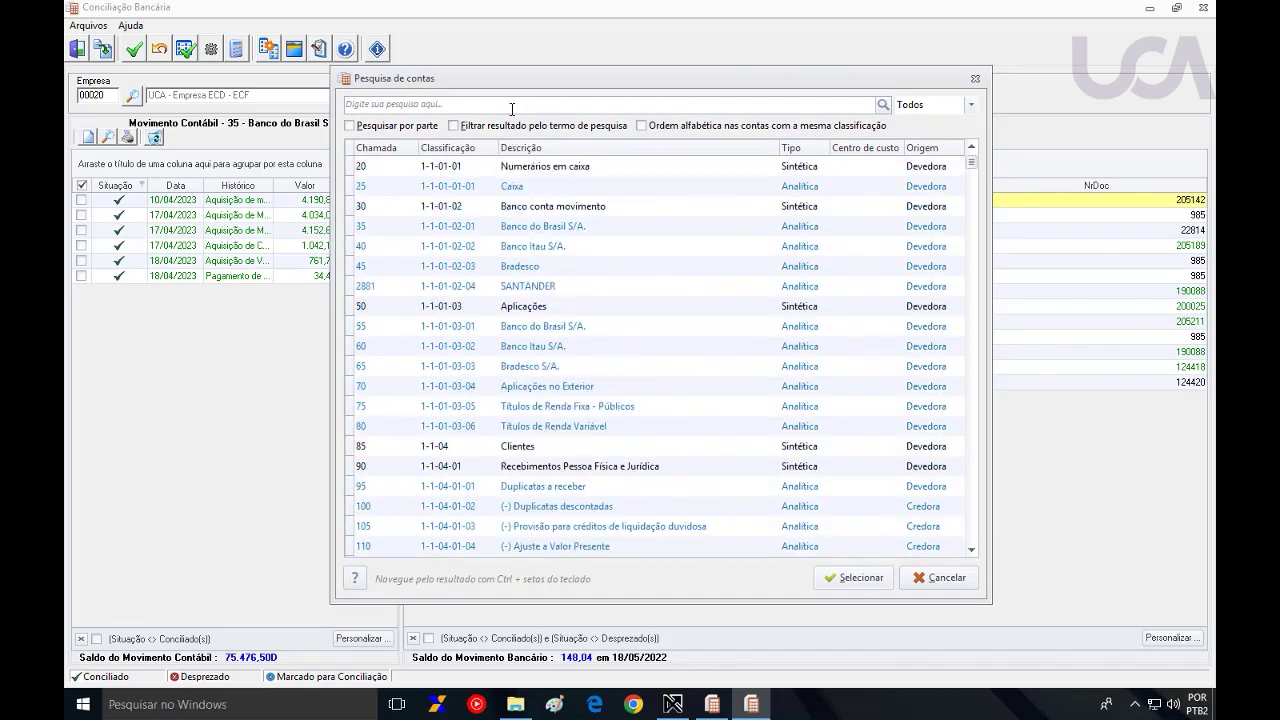
left_click(513, 107)
type("financi")
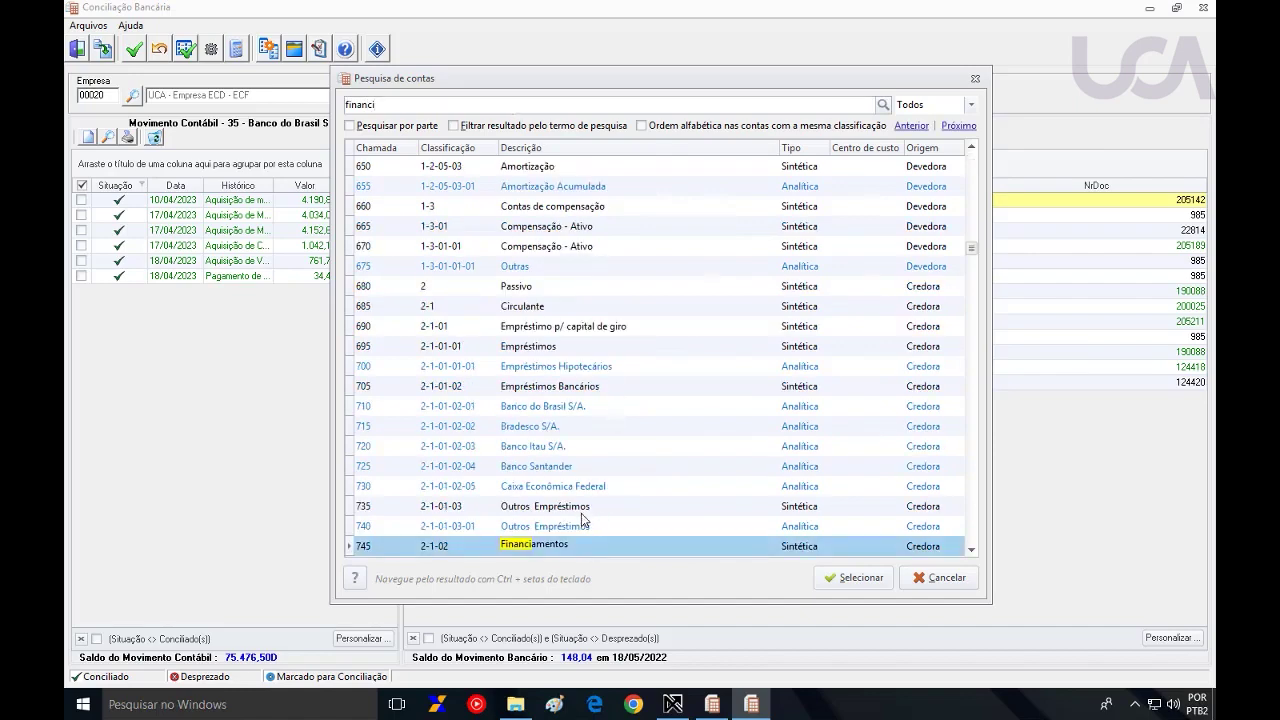
scroll(586, 520, "down", 2)
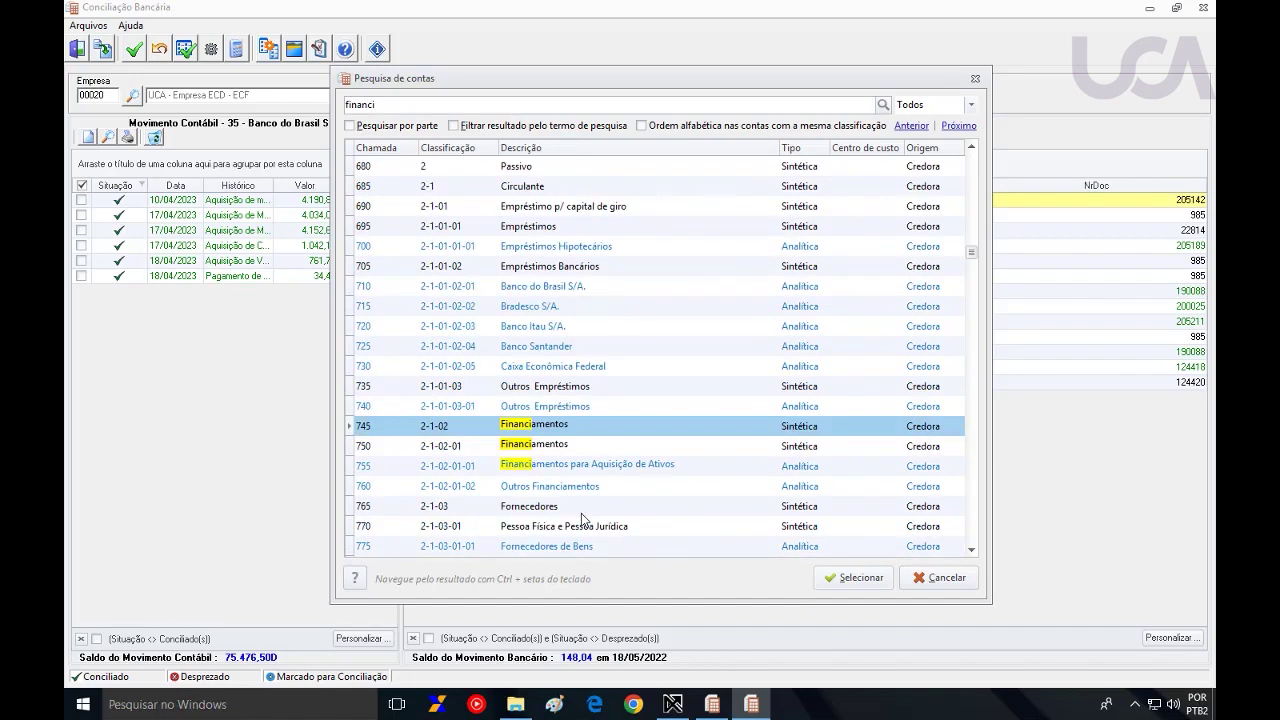
double_click(558, 407)
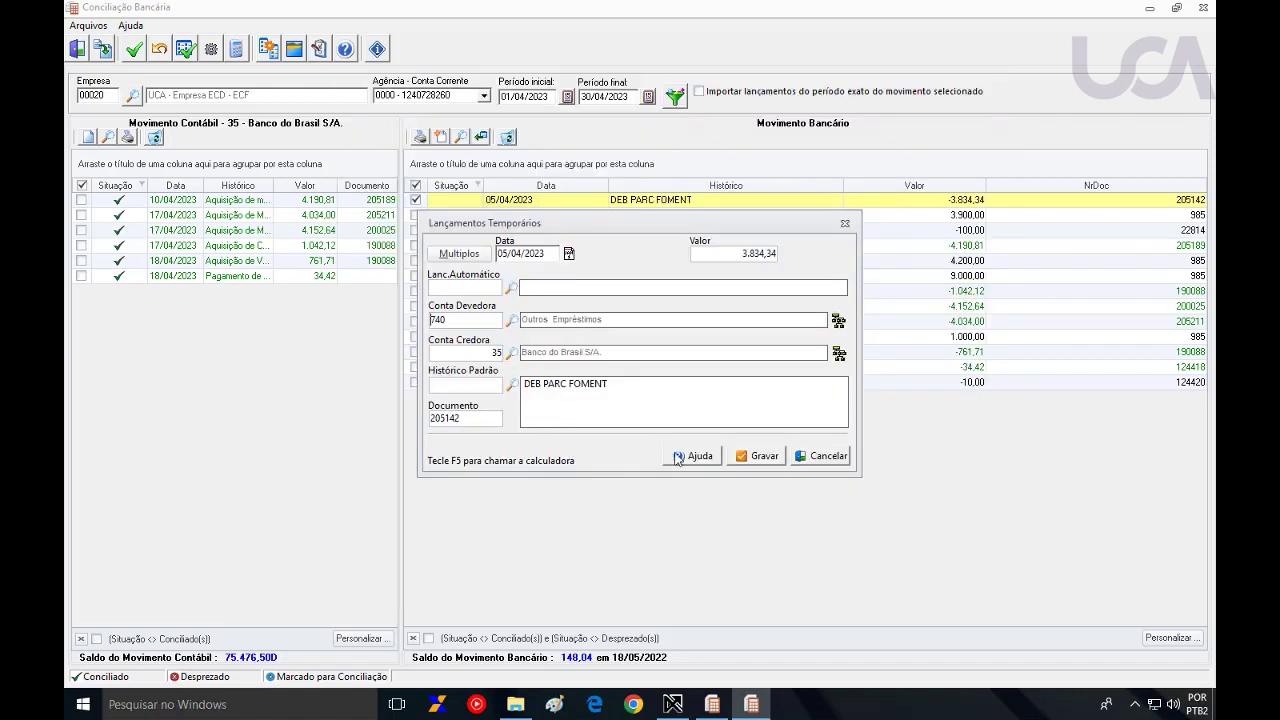
Step: Save the DEB PARC FOMENT posting and dismiss the following posting form and reconciliation summary
left_click(765, 457)
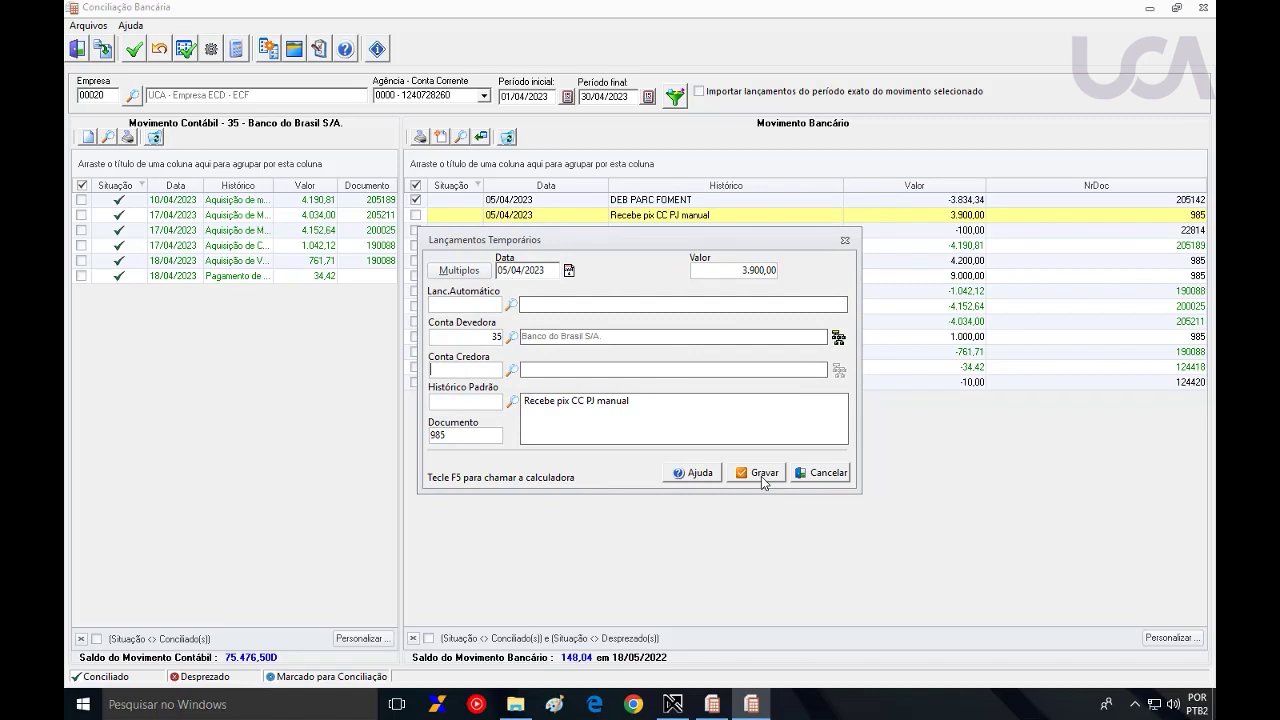
left_click_drag(725, 262, 755, 221)
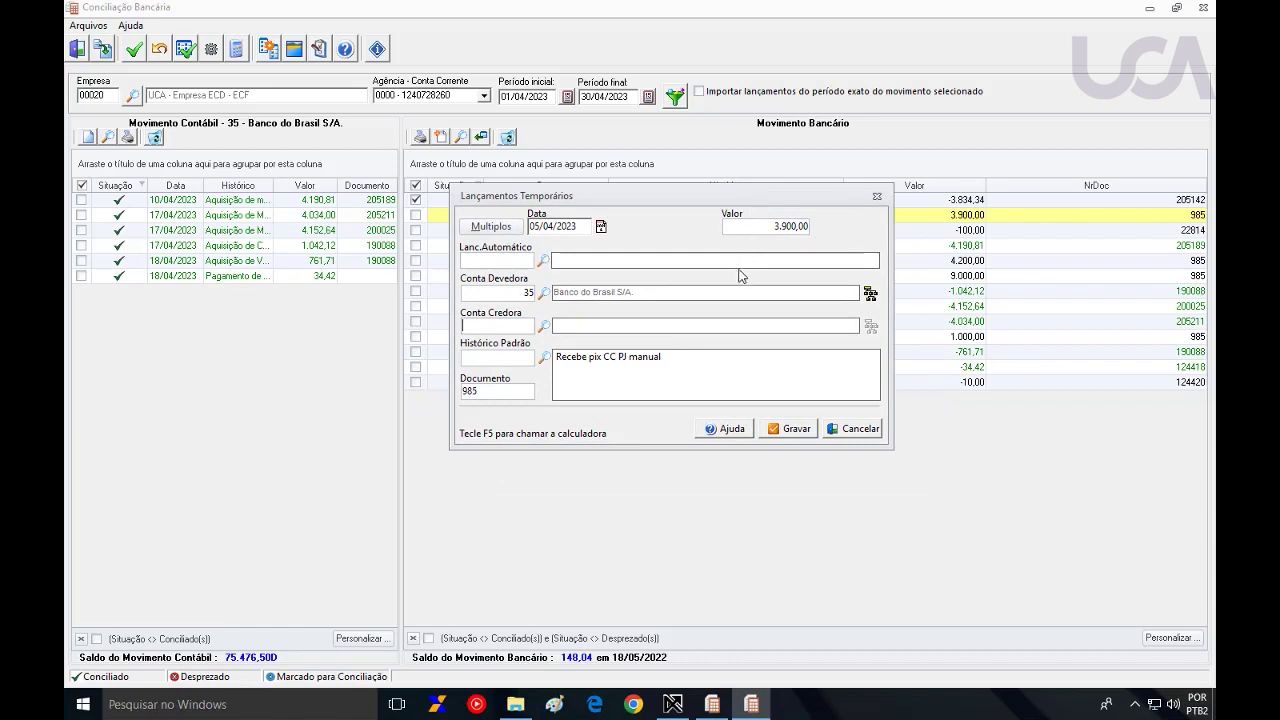
left_click(875, 198)
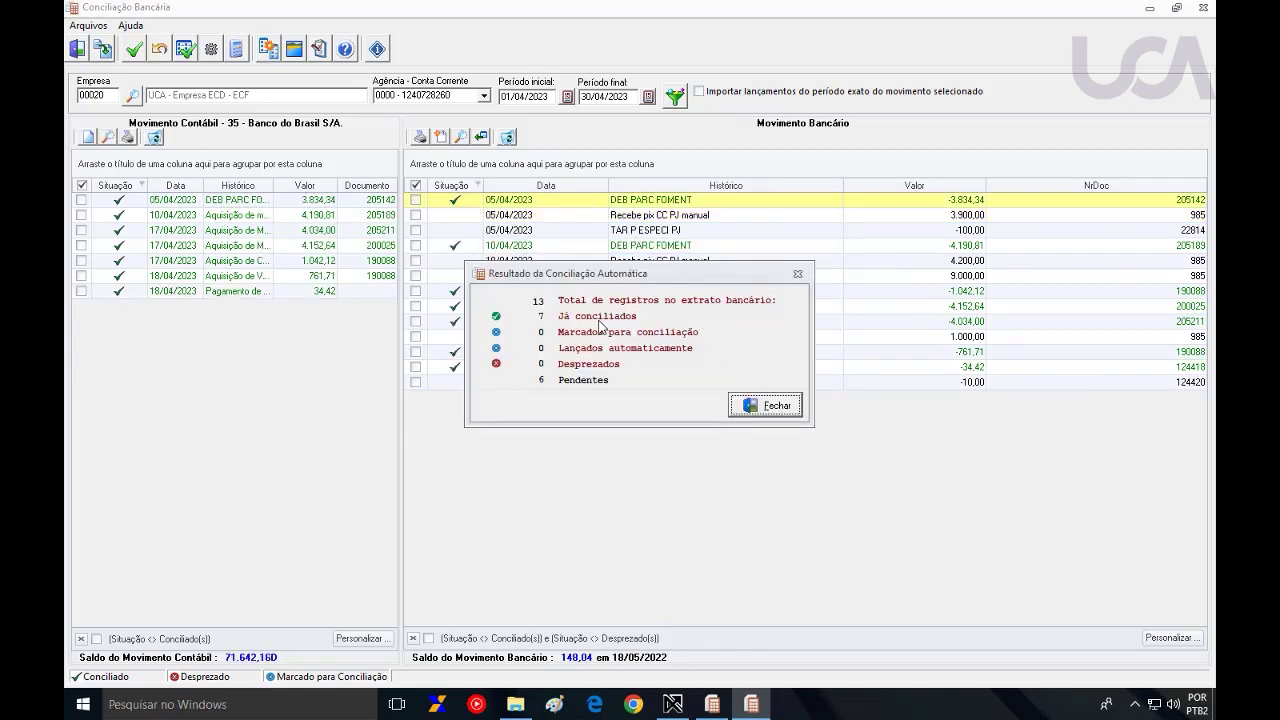
left_click(757, 406)
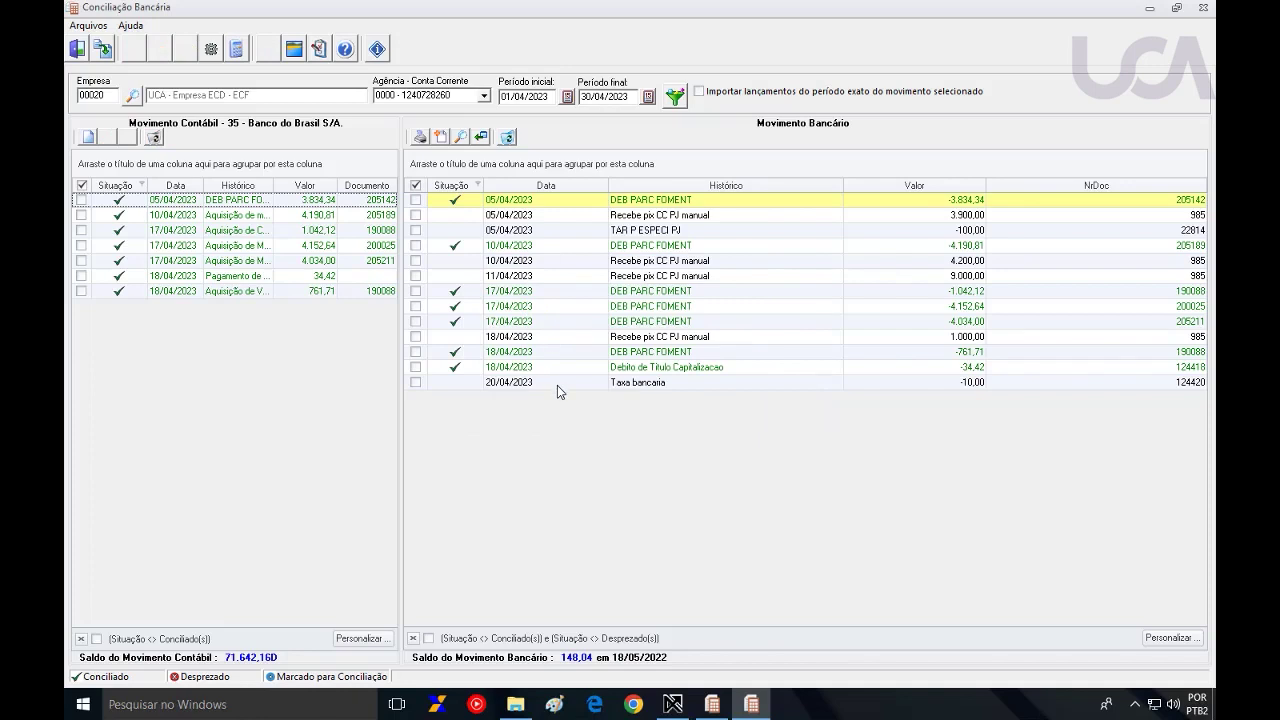
Step: Open the reconciliation descriptions table for bank 001, view its blank registration form, and close both without saving
left_click(182, 201)
left_click(88, 25)
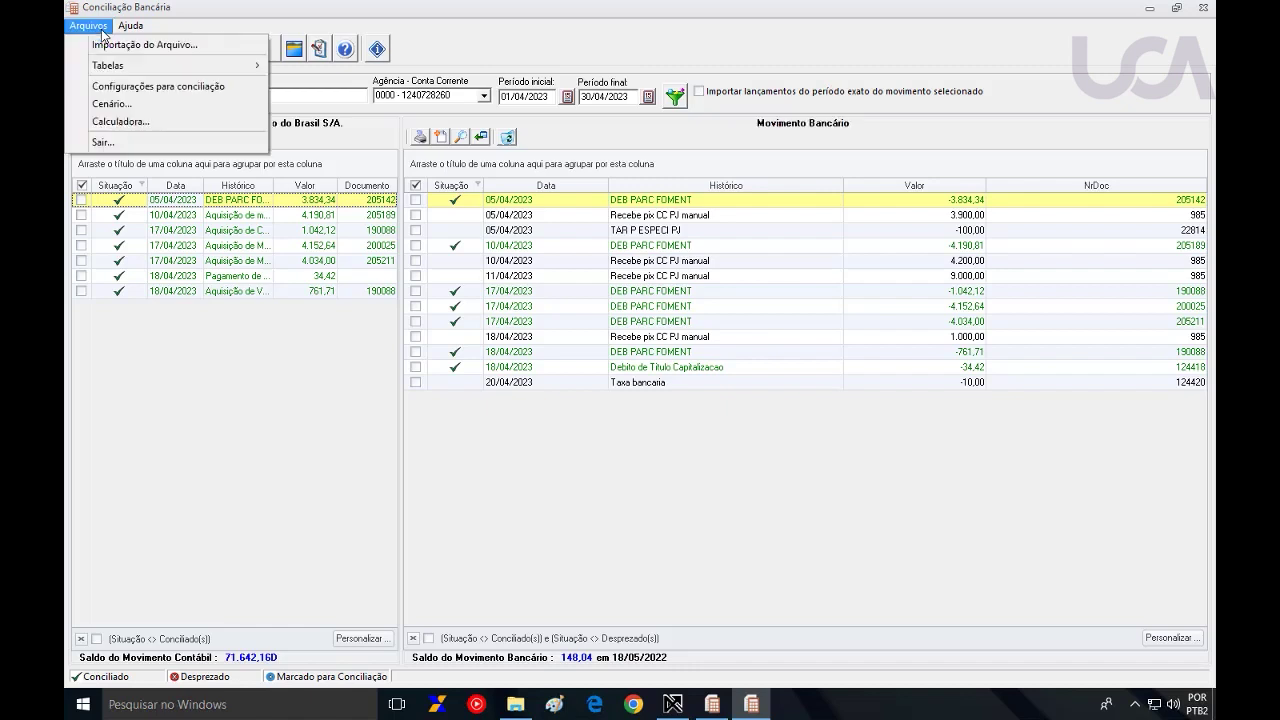
left_click(315, 99)
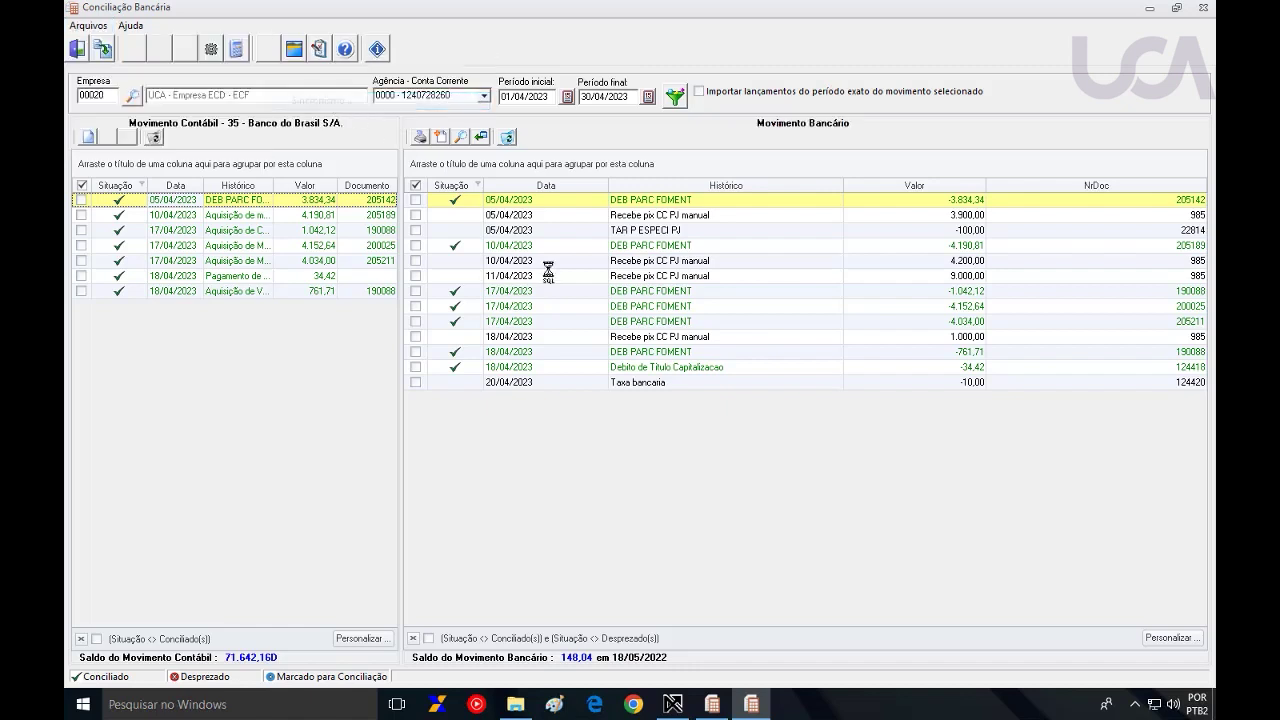
type("001")
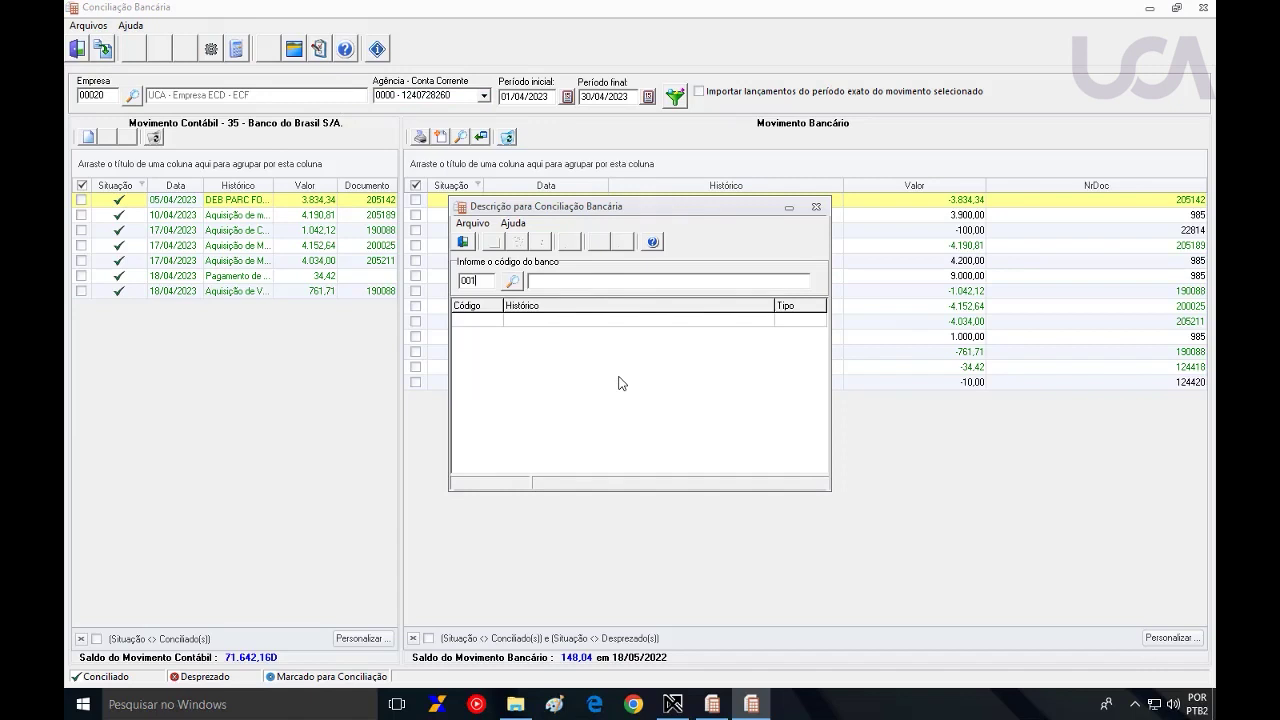
key("Tab")
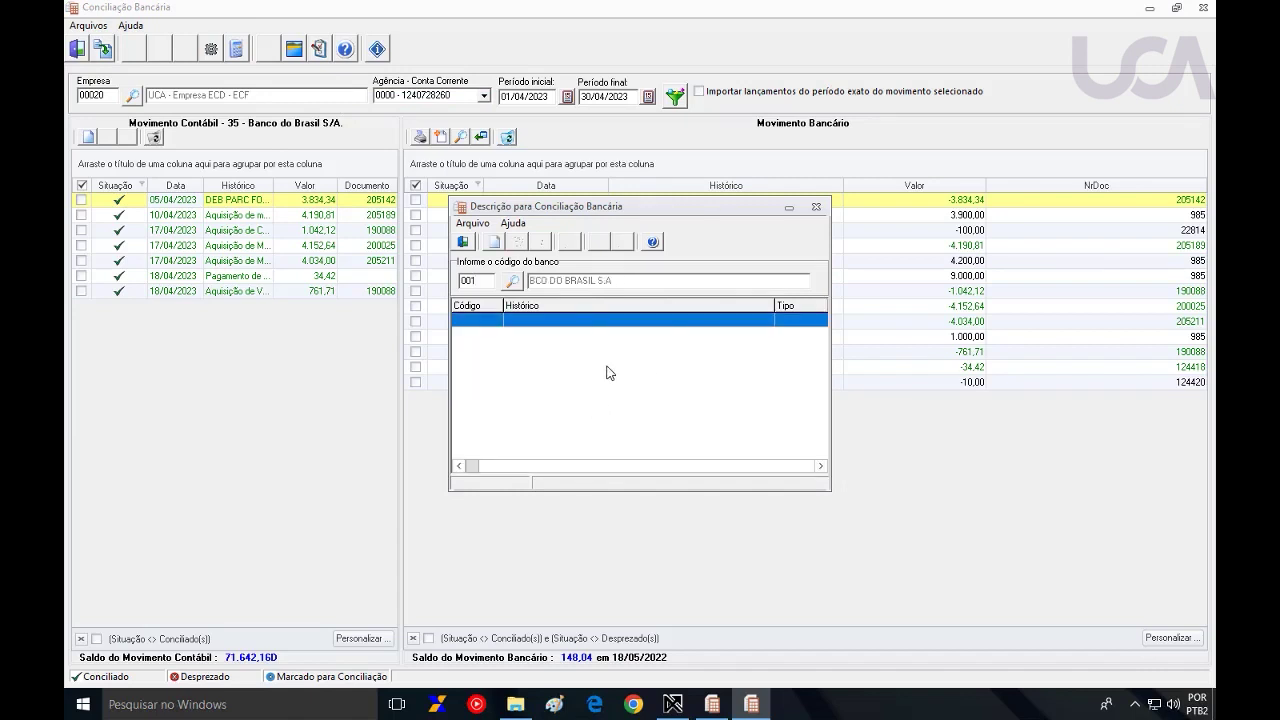
left_click(494, 249)
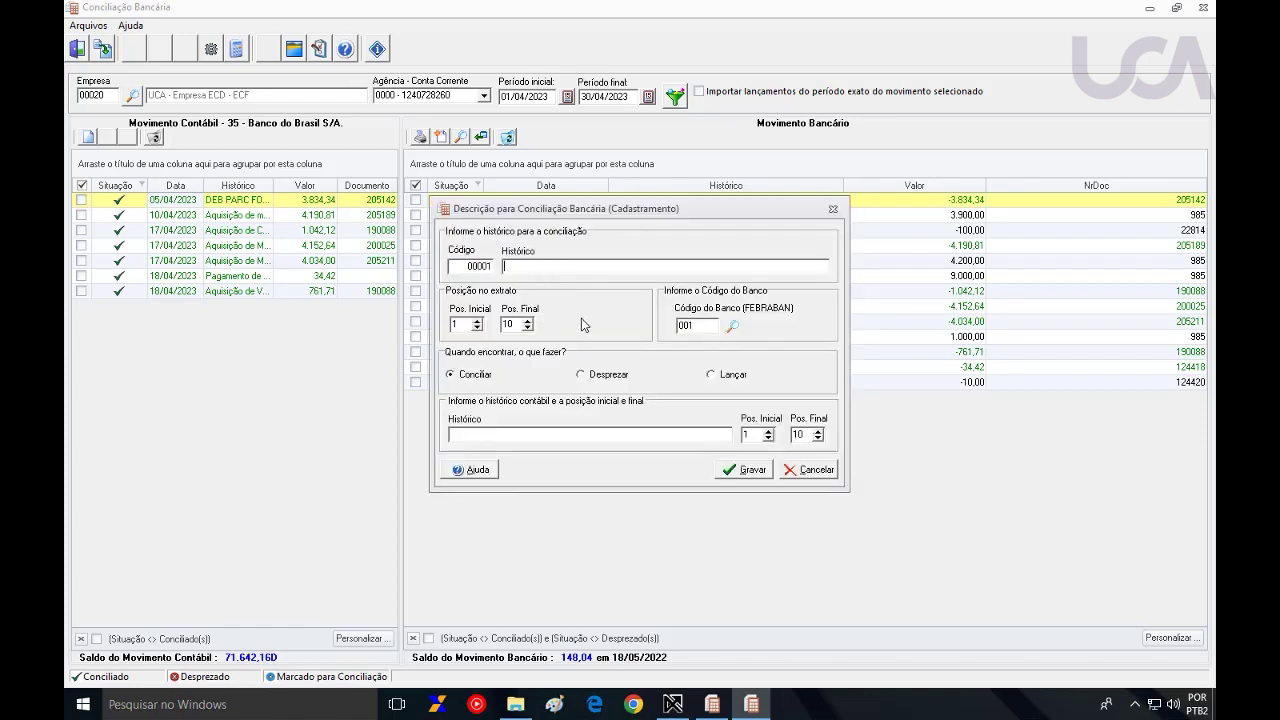
left_click_drag(558, 208, 570, 255)
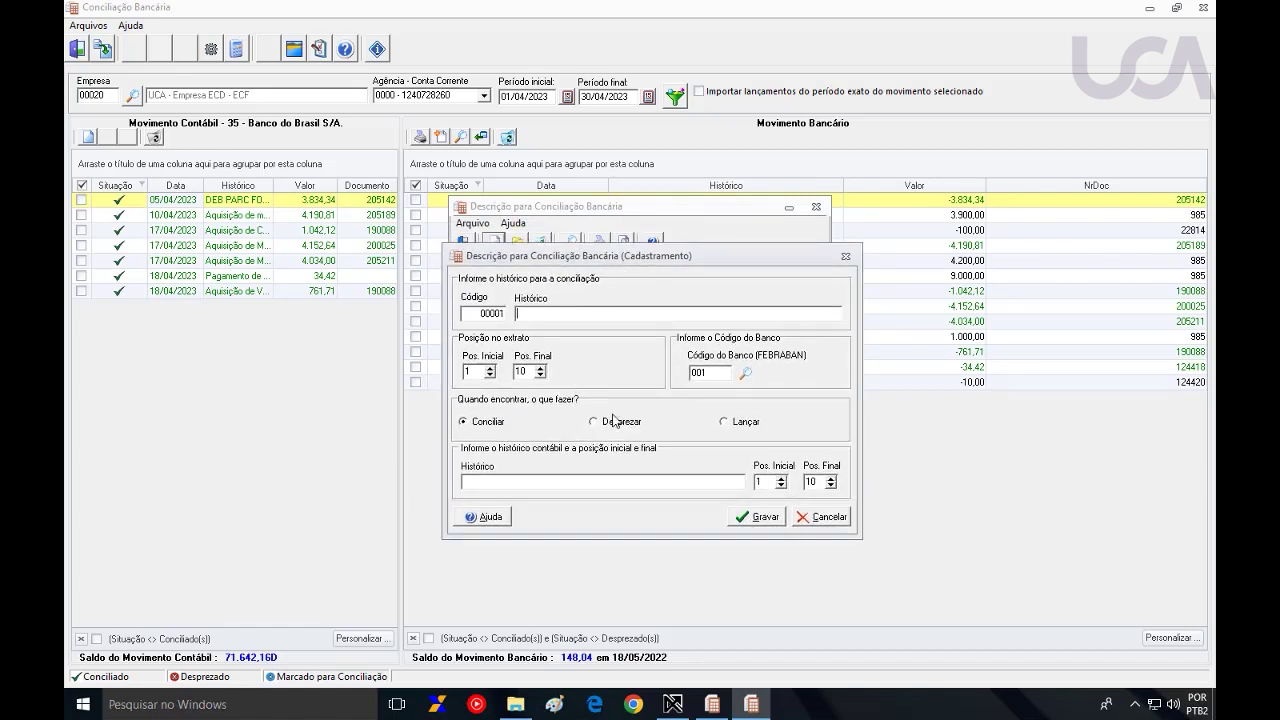
left_click(820, 517)
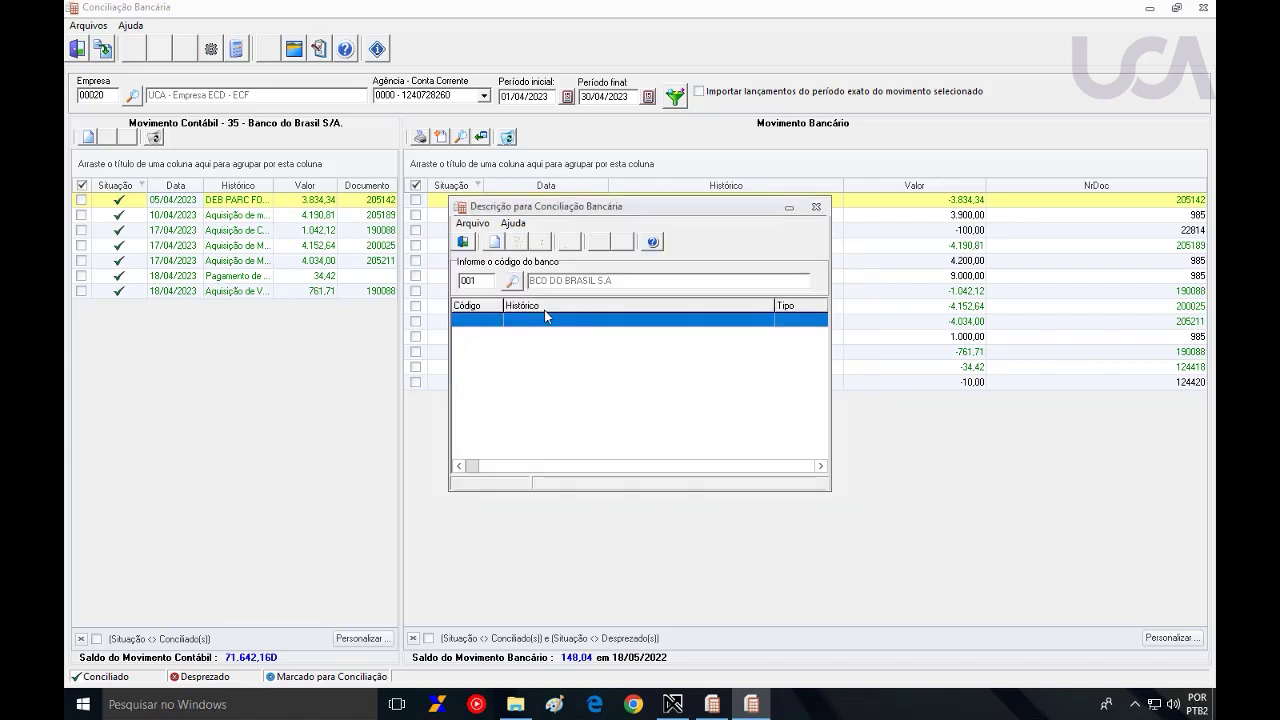
left_click(462, 242)
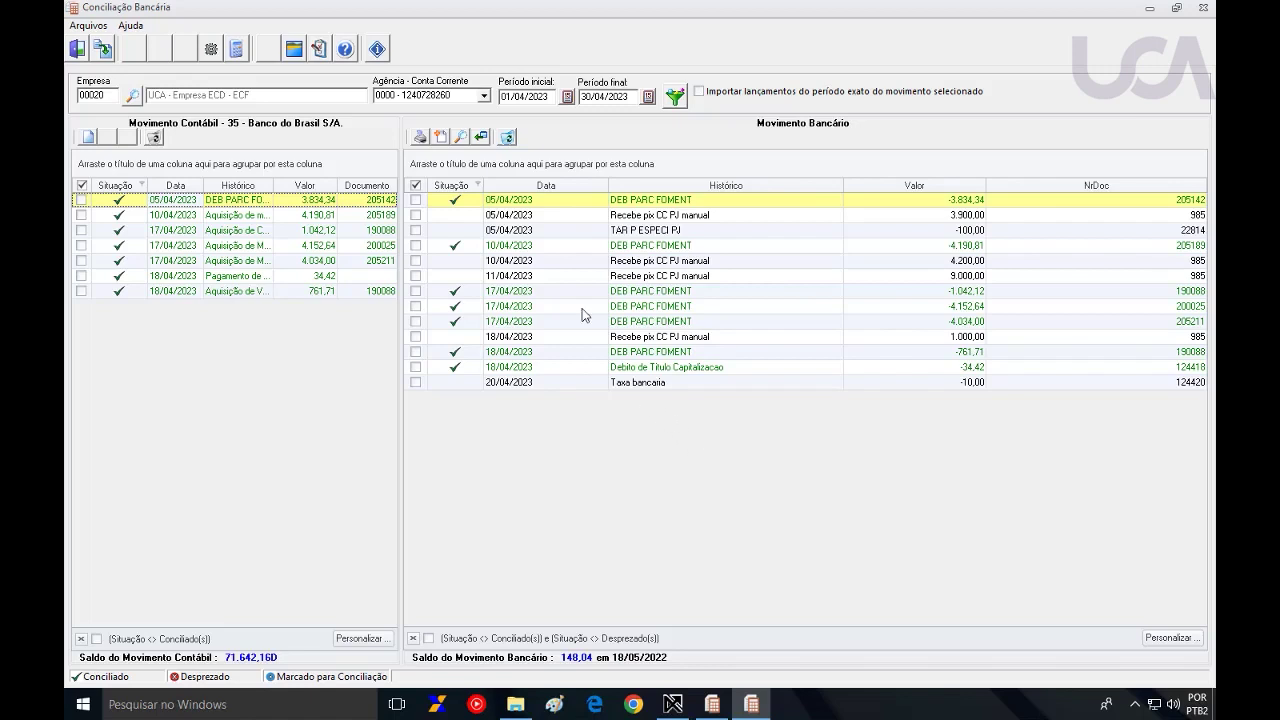
Step: Start a reconciliation description from the full text of the 05/04/2023 Recebe pix CC PJ manual entry, with Lançar as the action
left_click(546, 218)
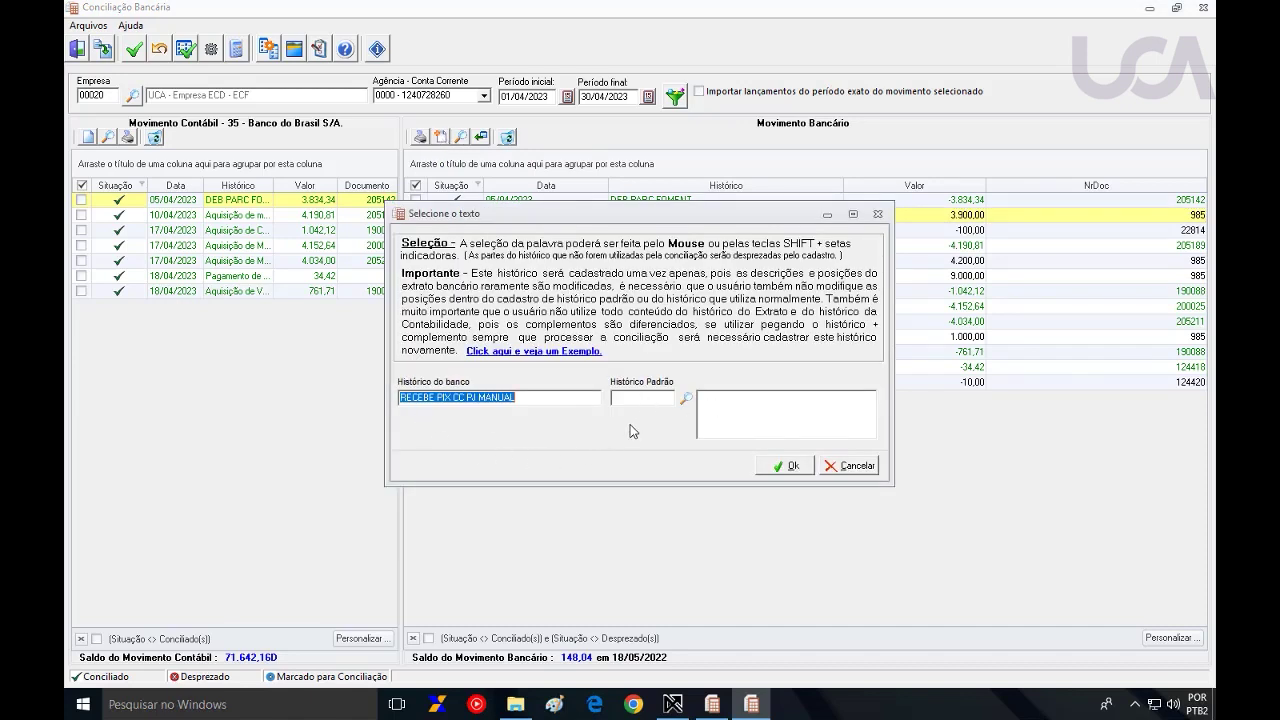
left_click(781, 470)
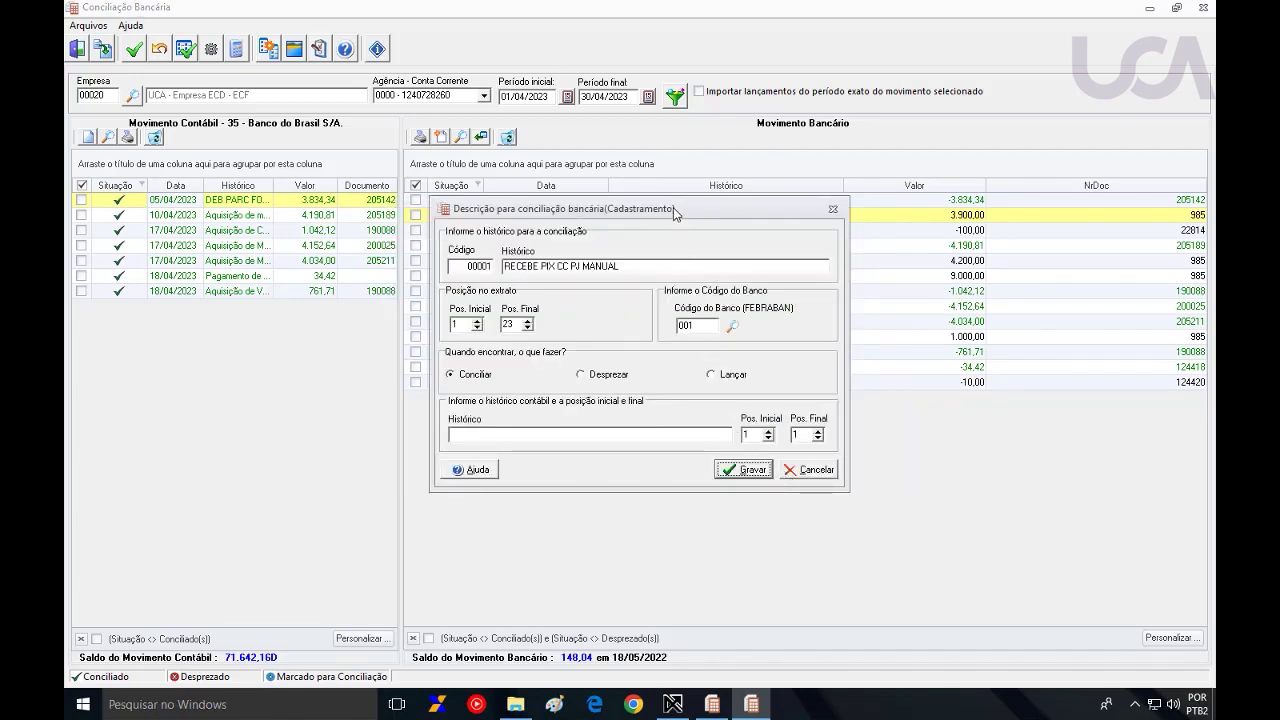
left_click_drag(673, 208, 670, 161)
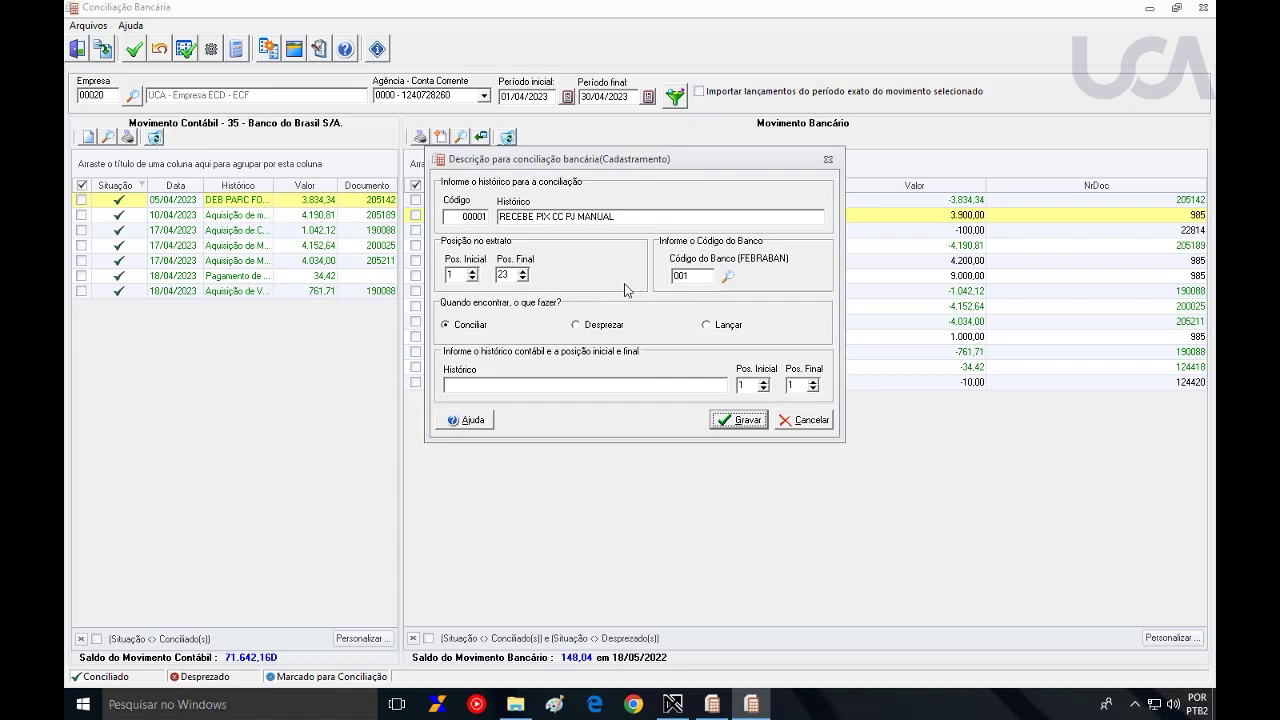
left_click(722, 326)
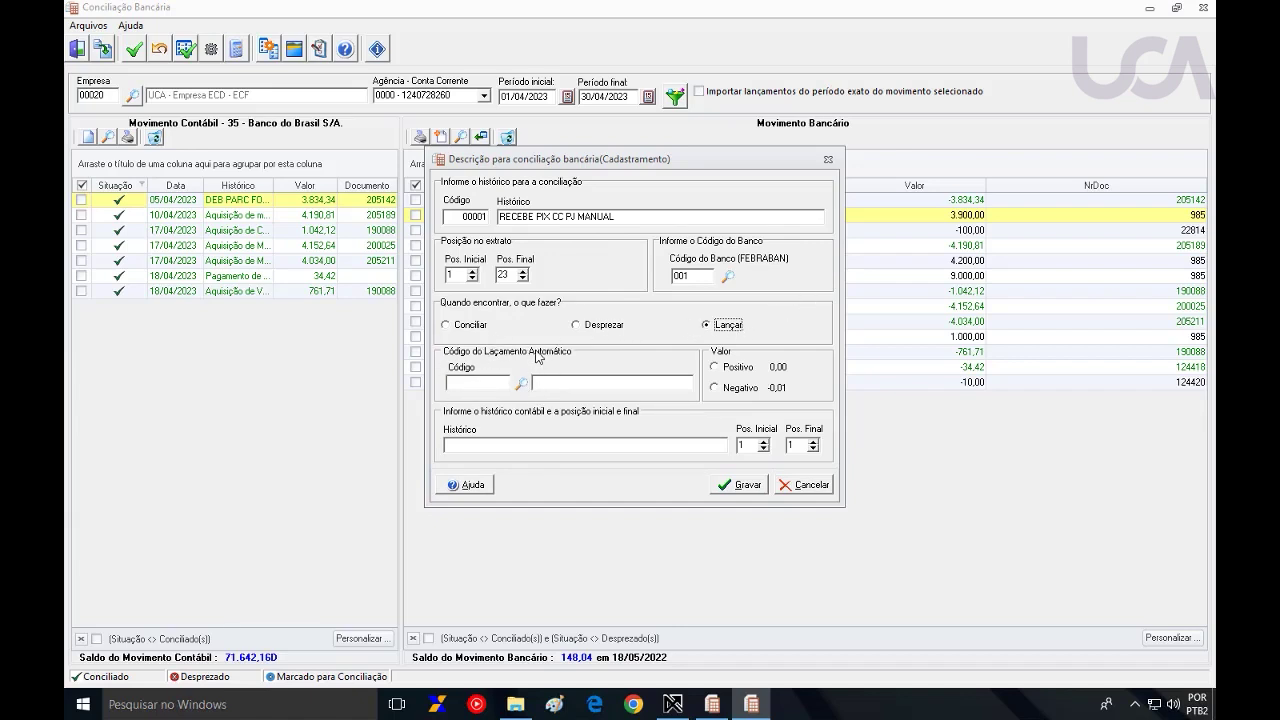
Step: Assign automatic posting 00558, Recebimento de PIX, to the PIX description
left_click(520, 383)
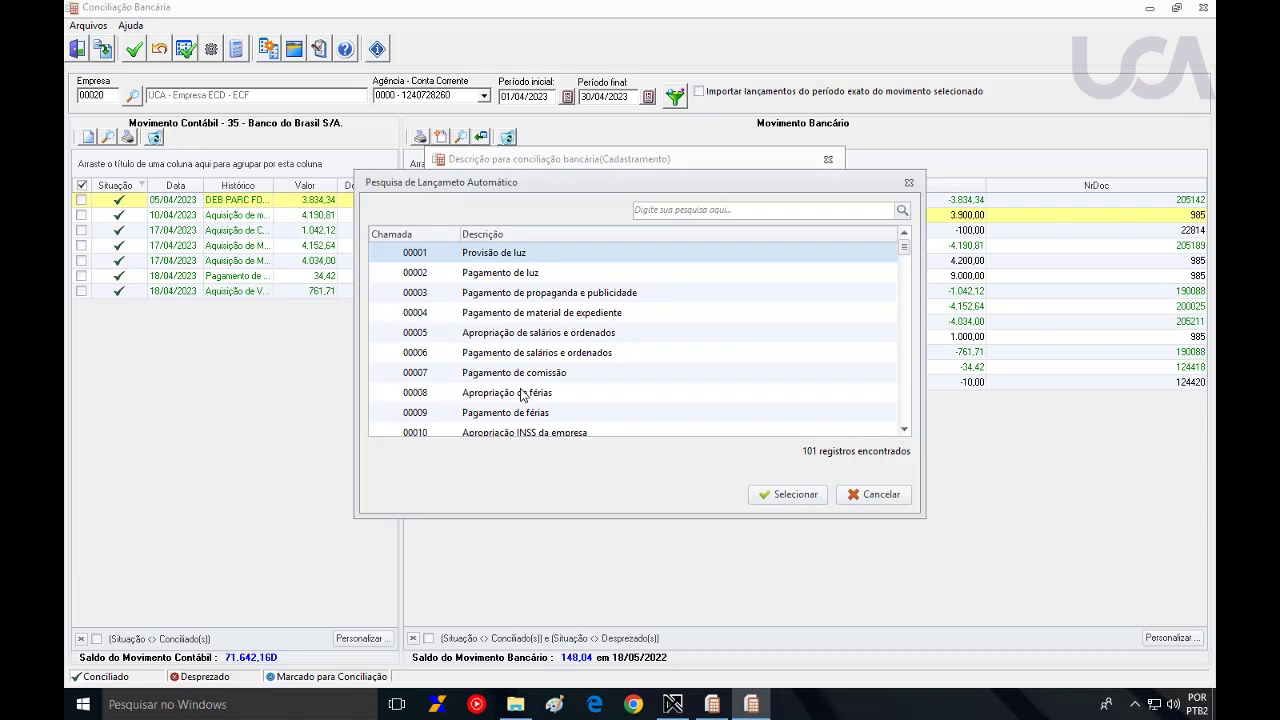
left_click_drag(903, 248, 899, 415)
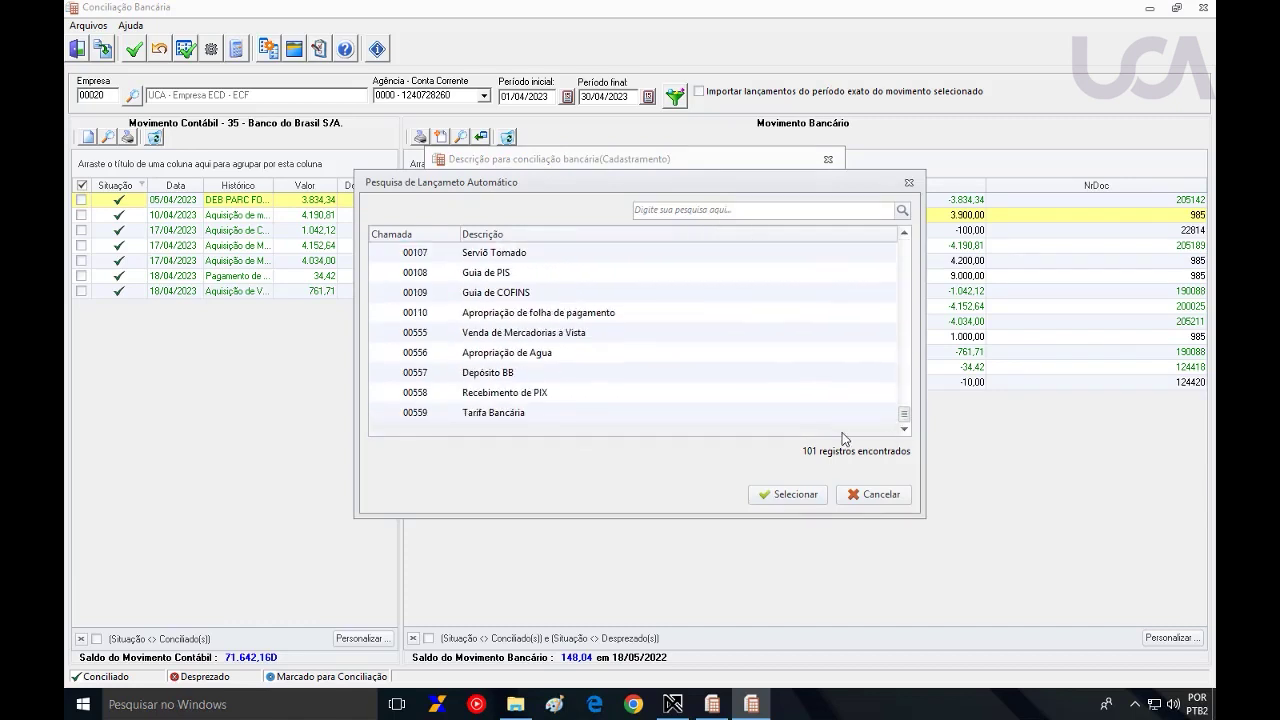
left_click(490, 397)
left_click(771, 494)
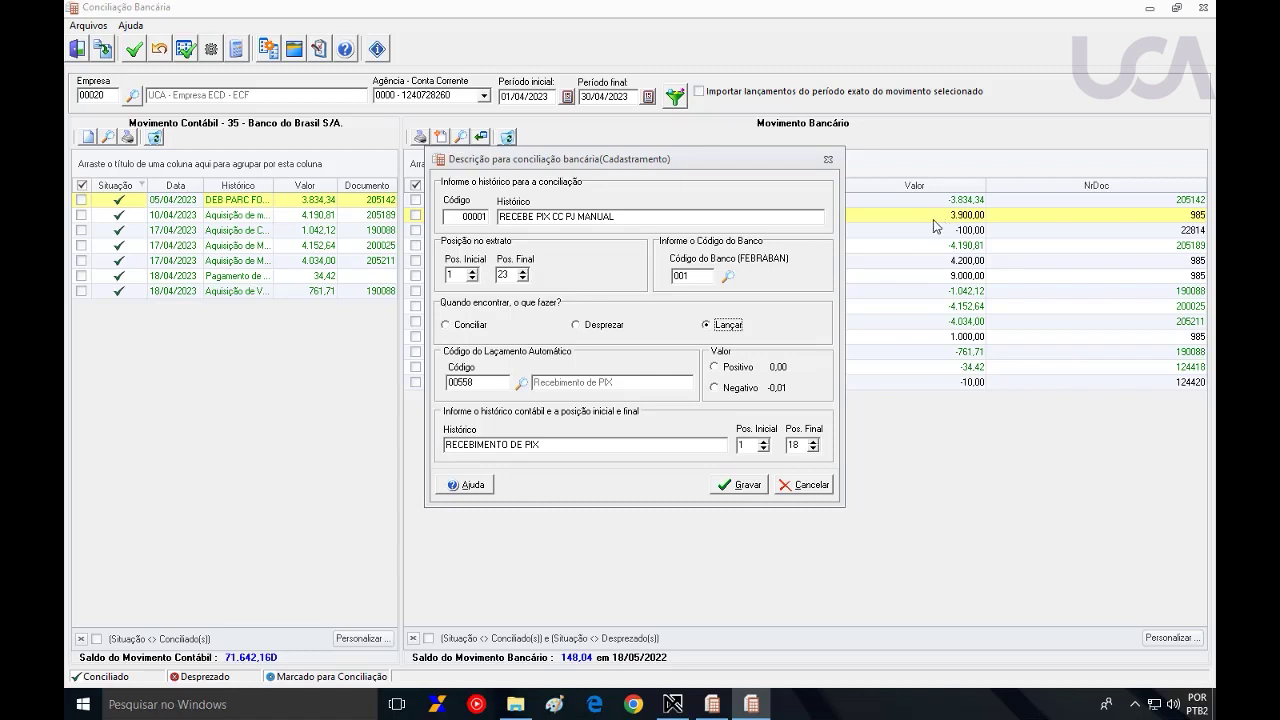
Step: Set the PIX description's value condition to Positivo, save the registration and close the form
left_click(716, 368)
left_click_drag(545, 444, 447, 446)
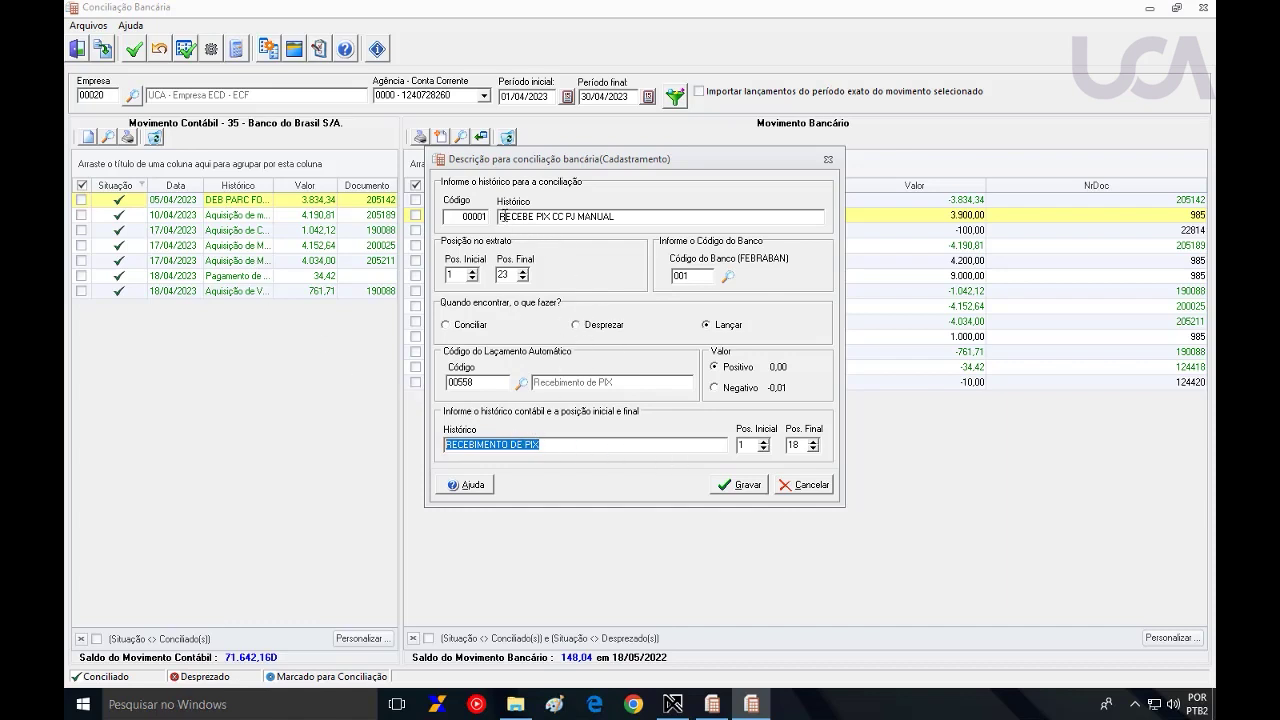
left_click_drag(502, 216, 618, 215)
left_click_drag(542, 445, 442, 446)
left_click(748, 488)
left_click(828, 161)
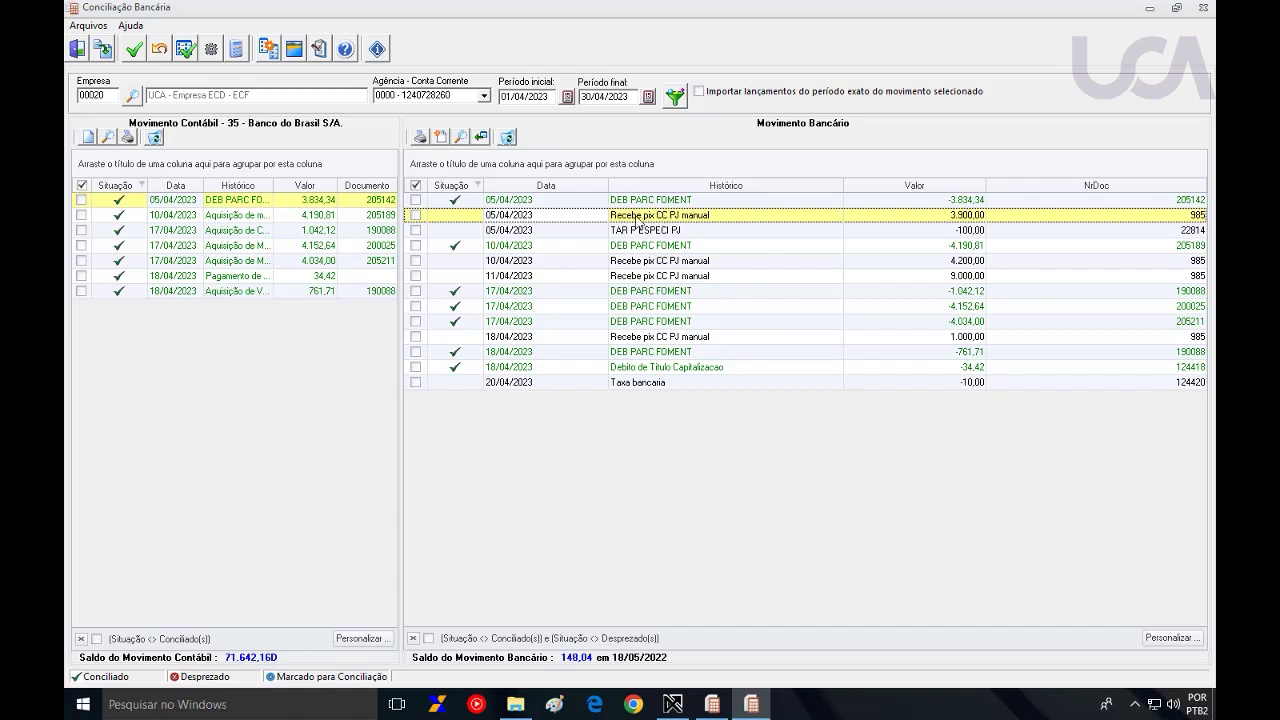
Step: Start a reconciliation description from the full text of the 20/04/2023 Taxa bancaria entry, with Lançar as the action and Negativo as the value condition
left_click(645, 385)
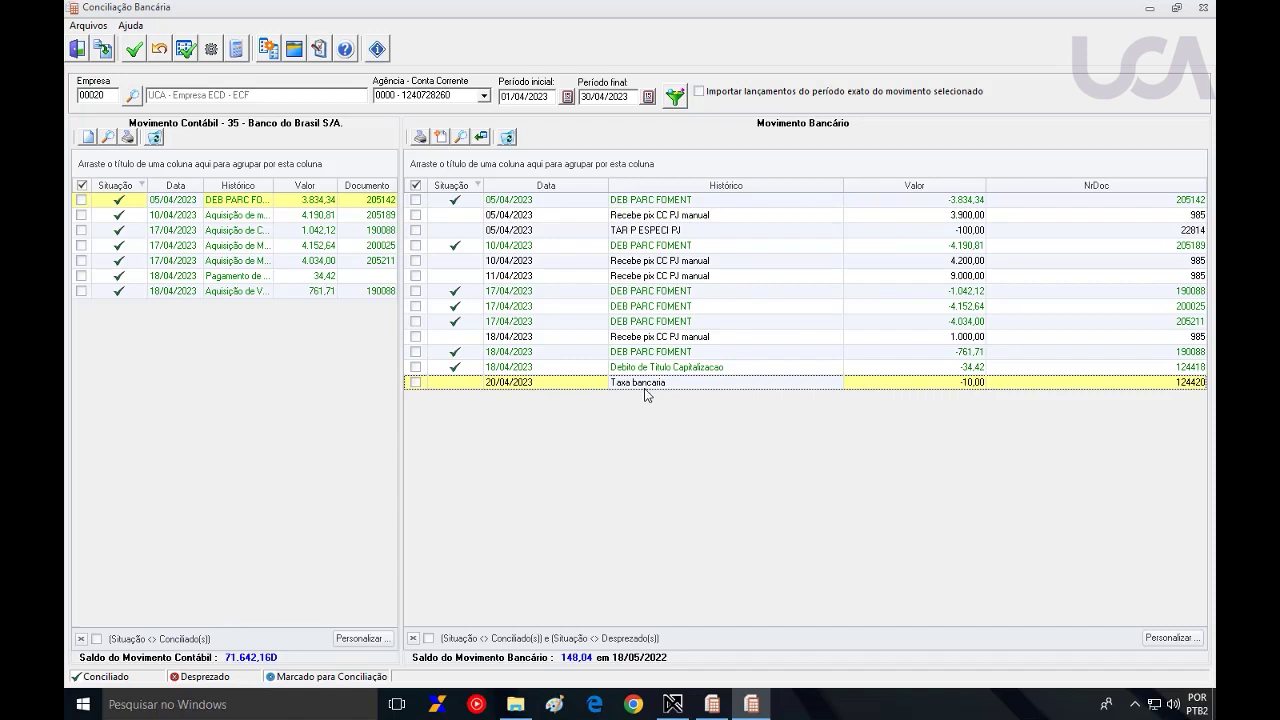
left_click(441, 137)
left_click(780, 464)
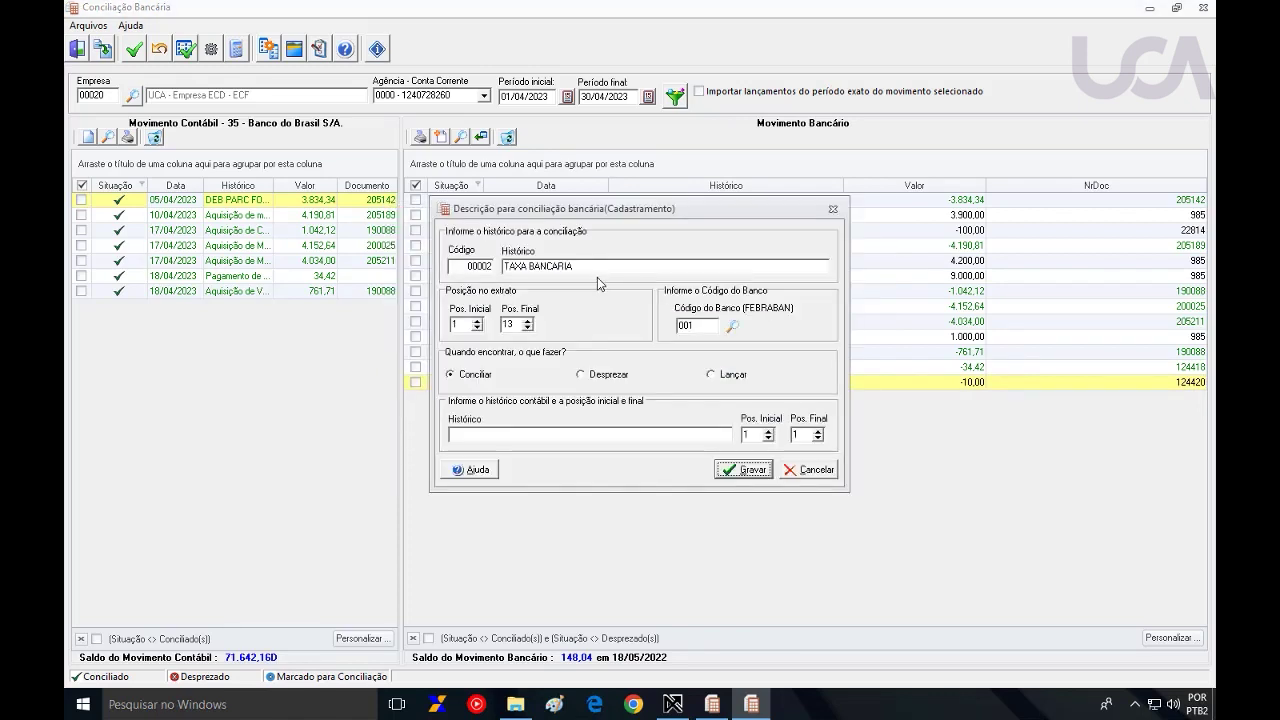
left_click(712, 374)
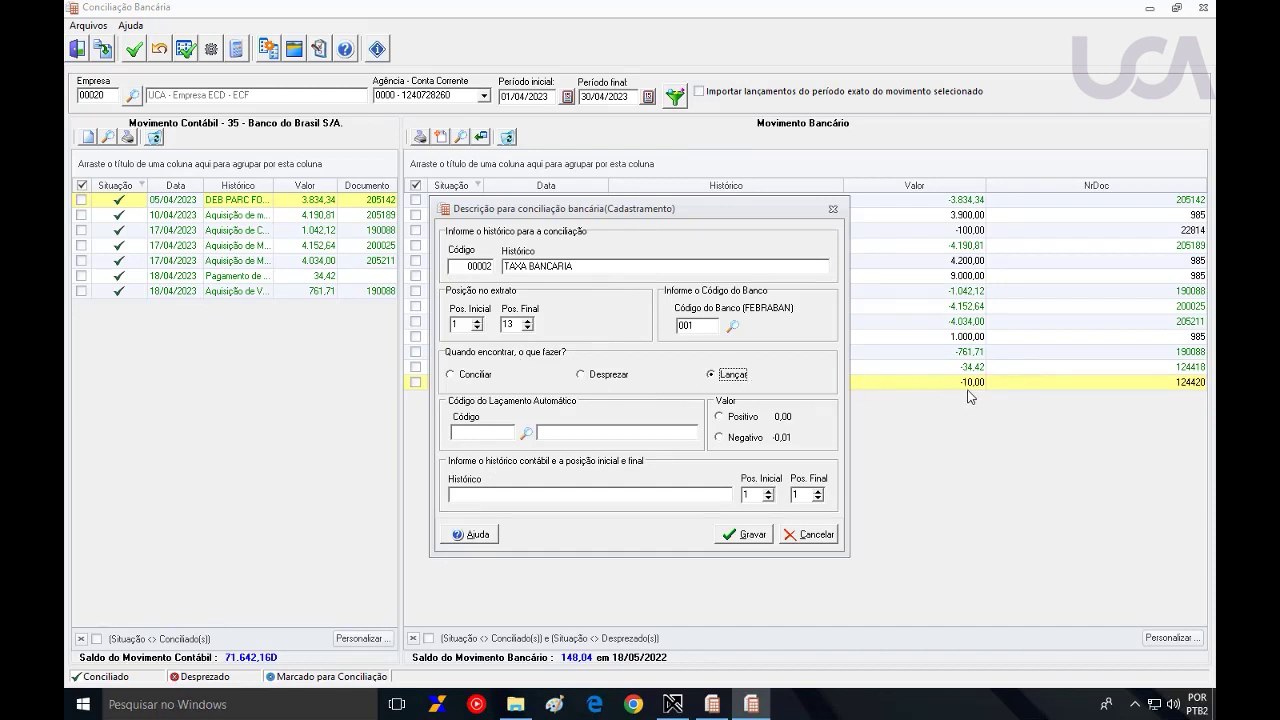
left_click(721, 440)
Step: Assign automatic posting 00559, Tarifa Bancária, to the TAXA BANCARIA description, save the registration and close the form
left_click(527, 436)
left_click_drag(906, 263, 898, 442)
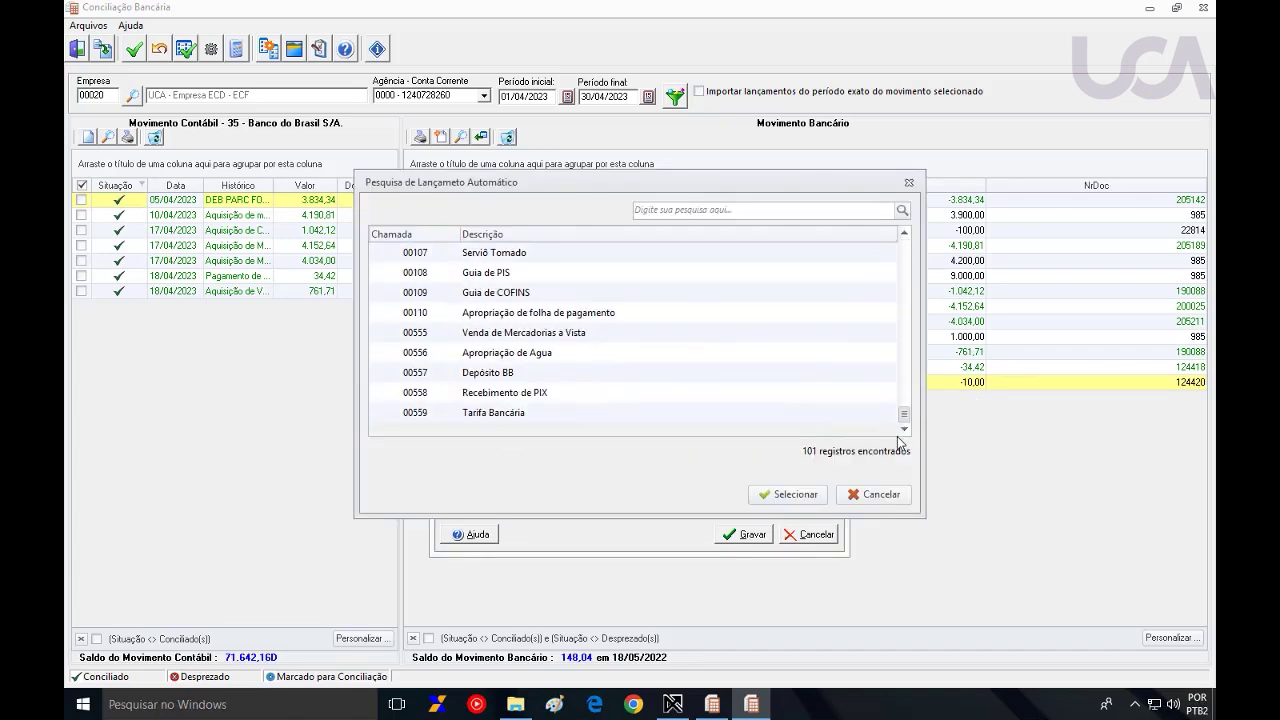
double_click(499, 414)
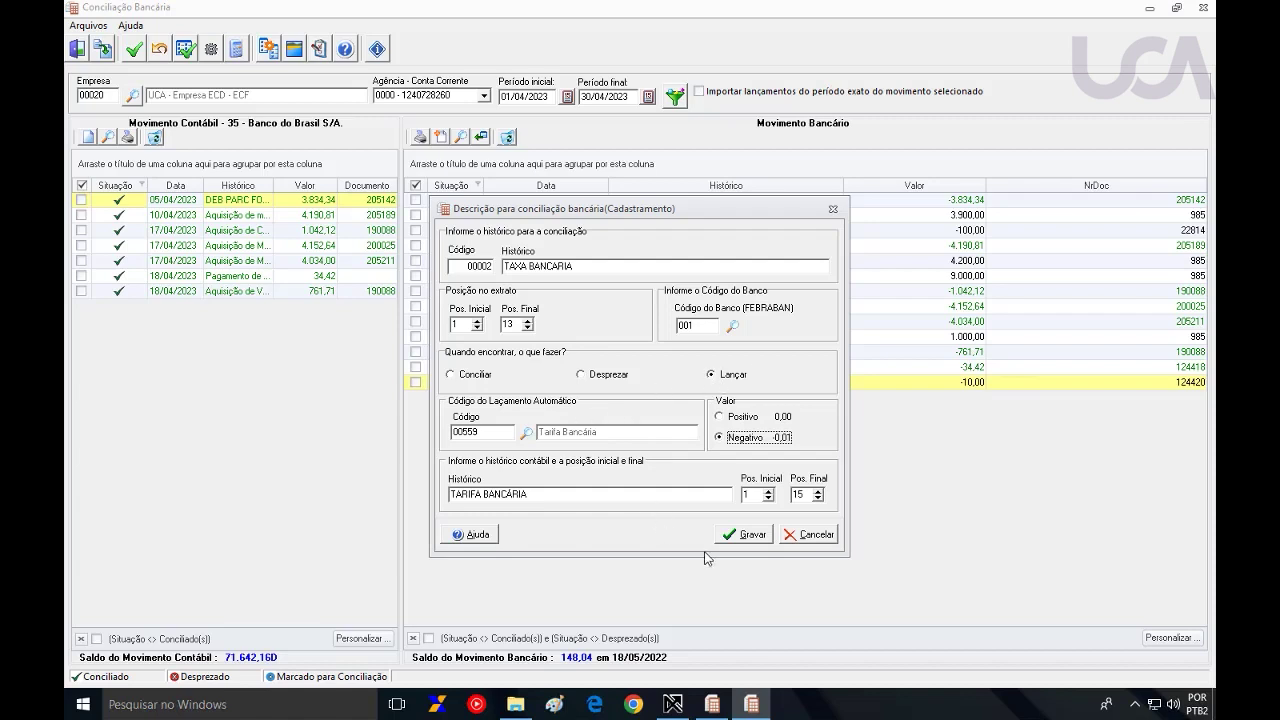
left_click(746, 535)
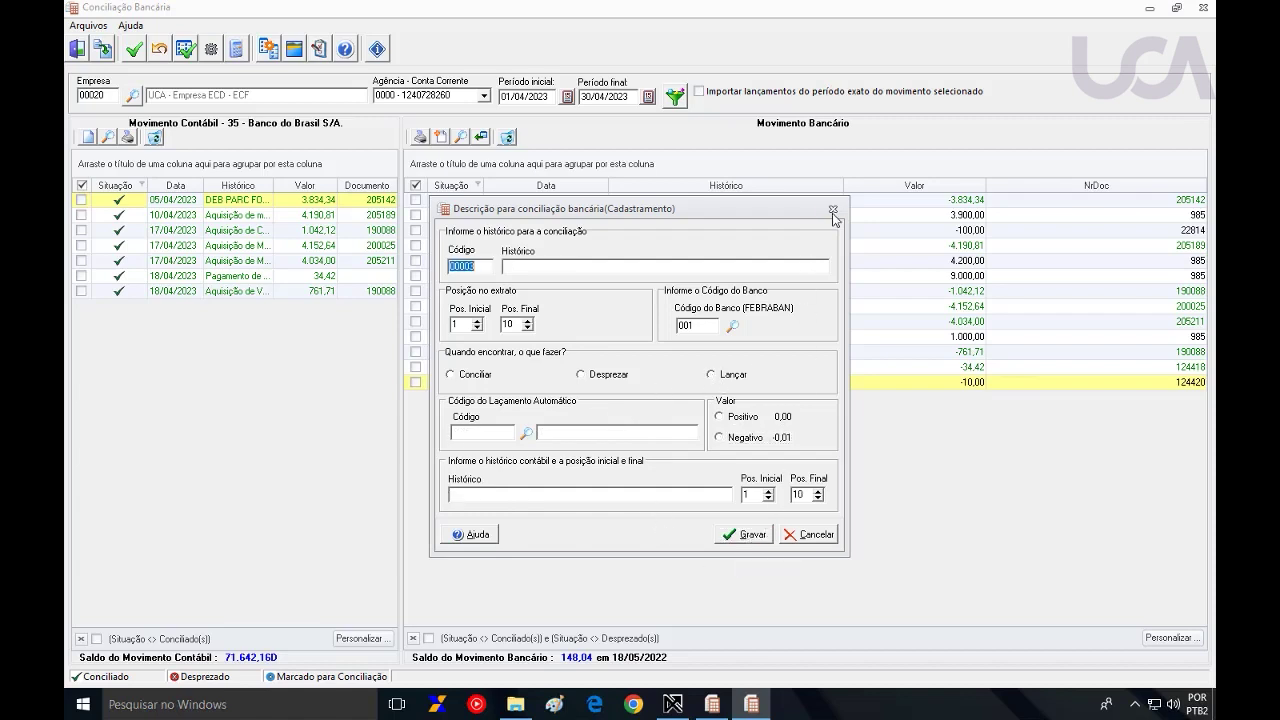
left_click(833, 211)
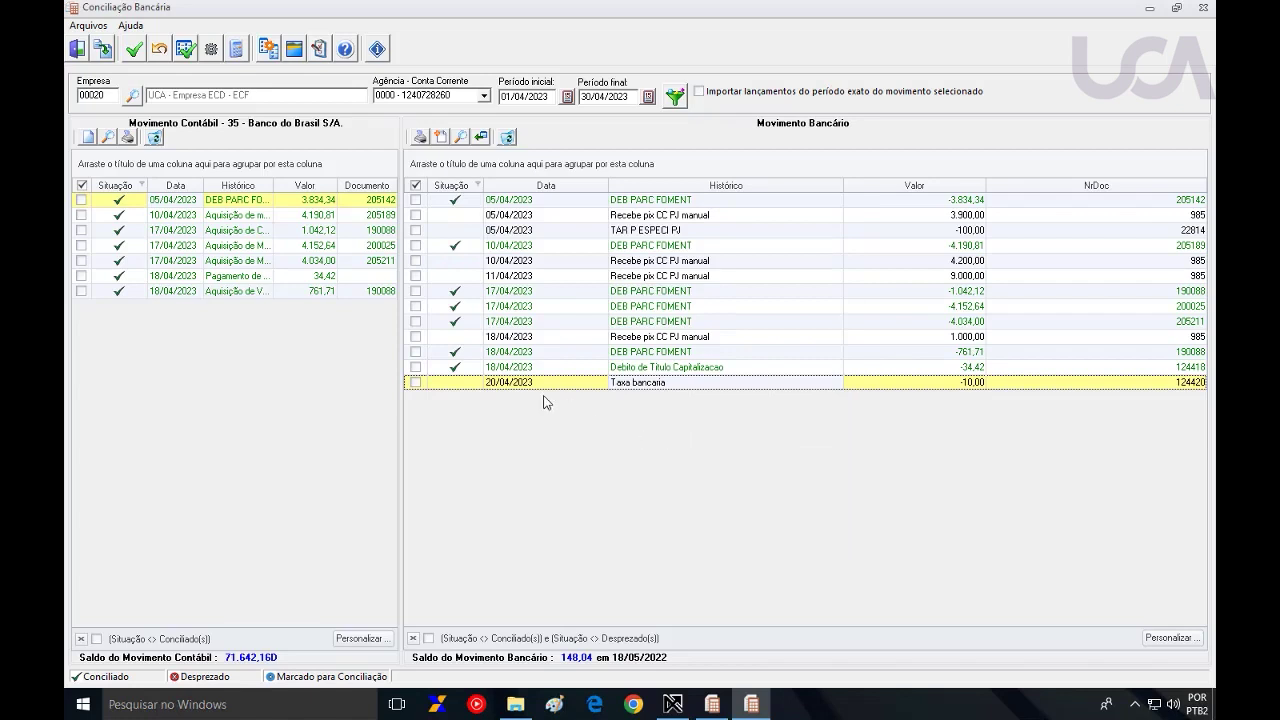
Step: Run the automatic reconciliation into a new batch, save all the proposed temporary postings and close the result summary
left_click(268, 52)
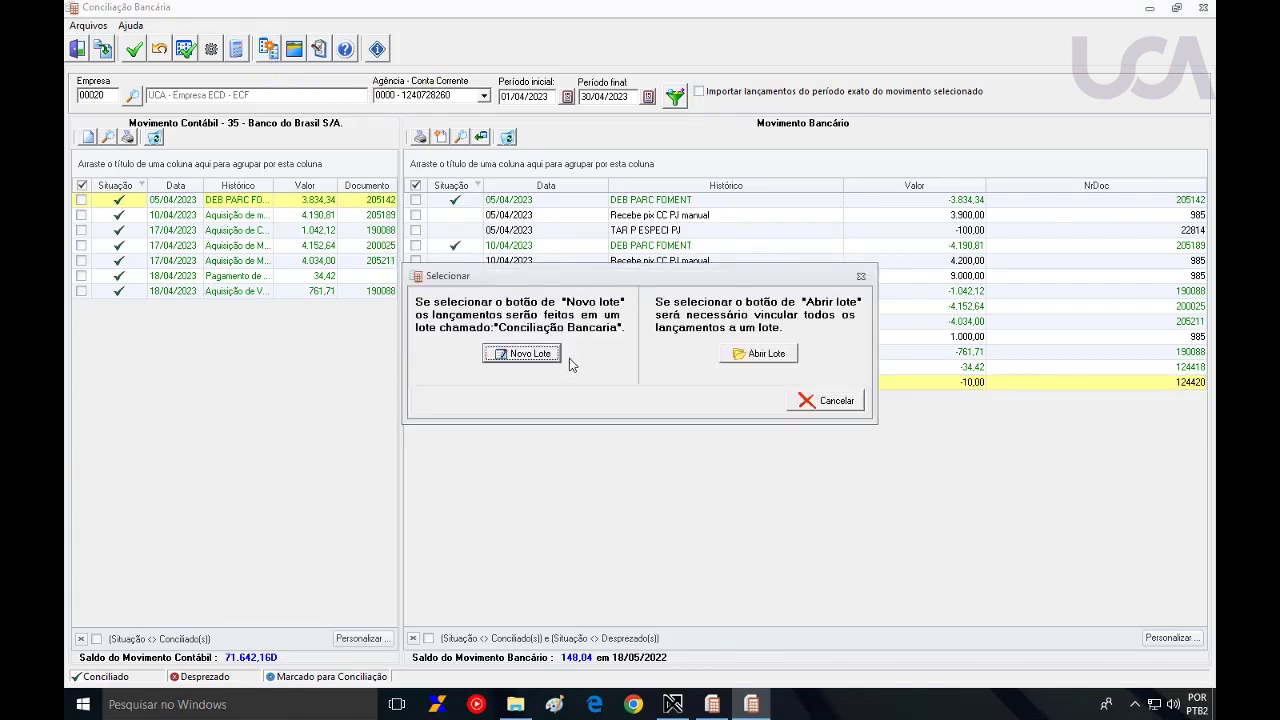
left_click(534, 356)
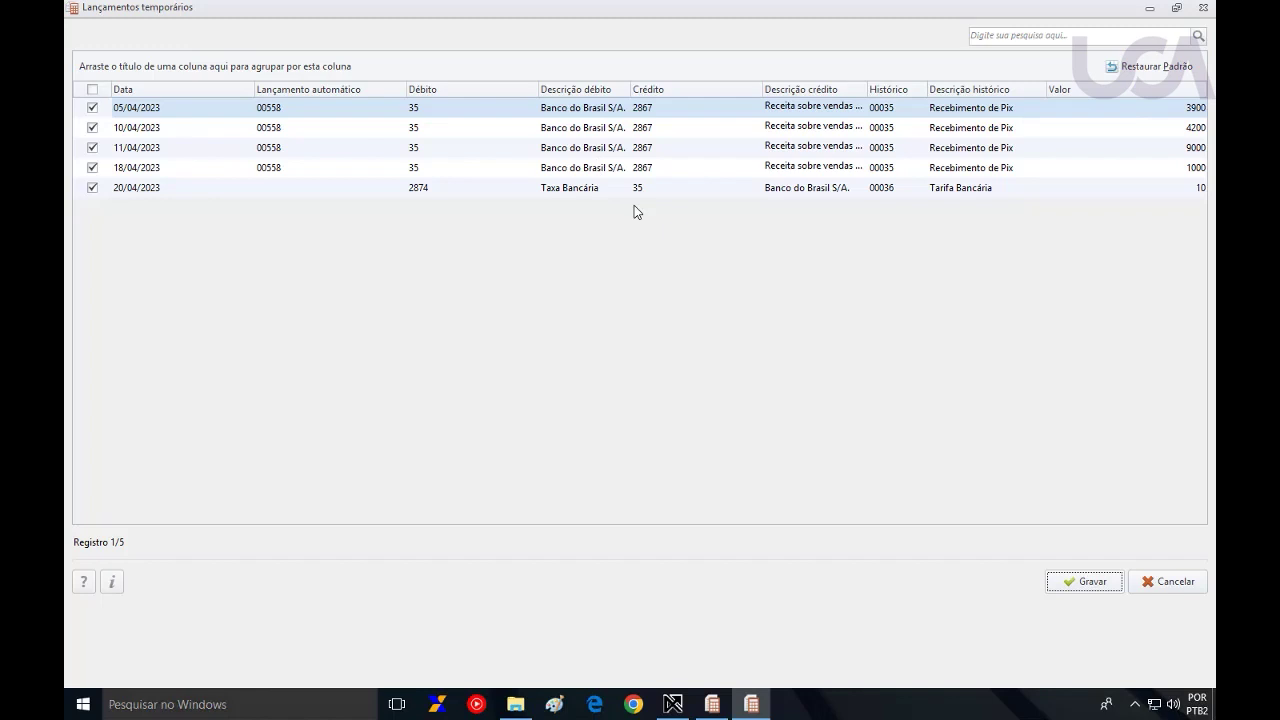
left_click(1109, 587)
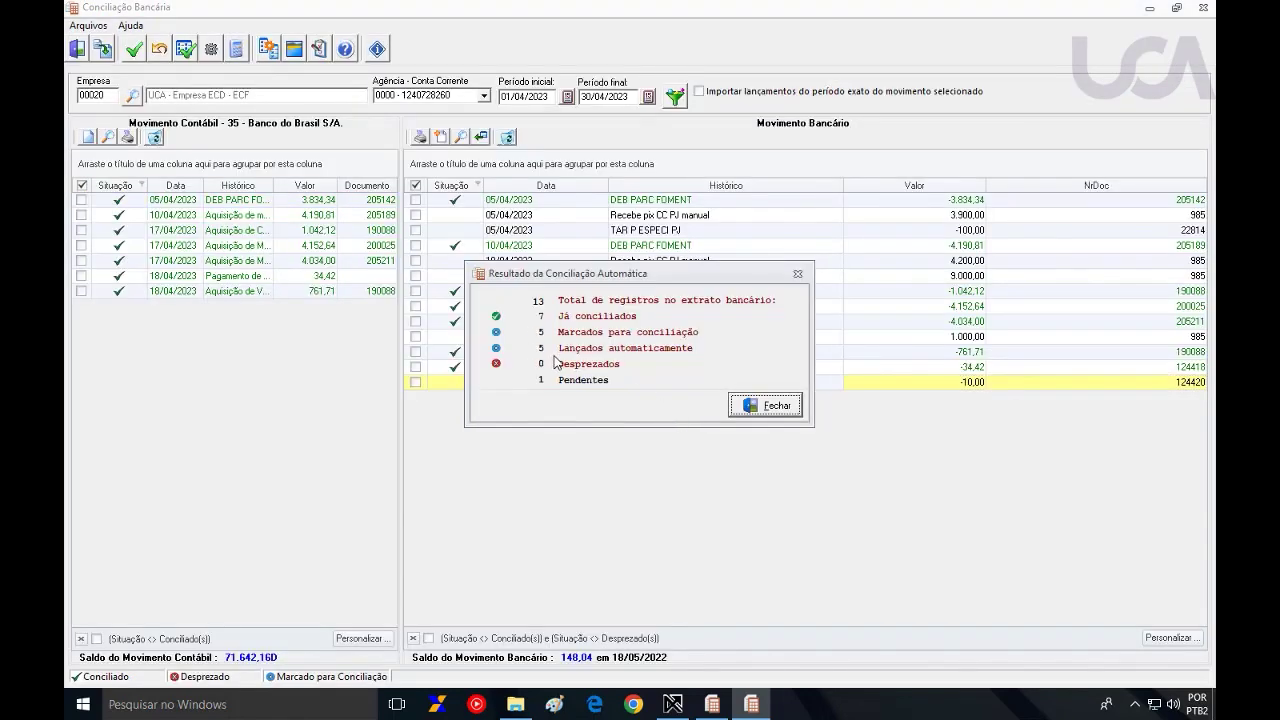
left_click(767, 408)
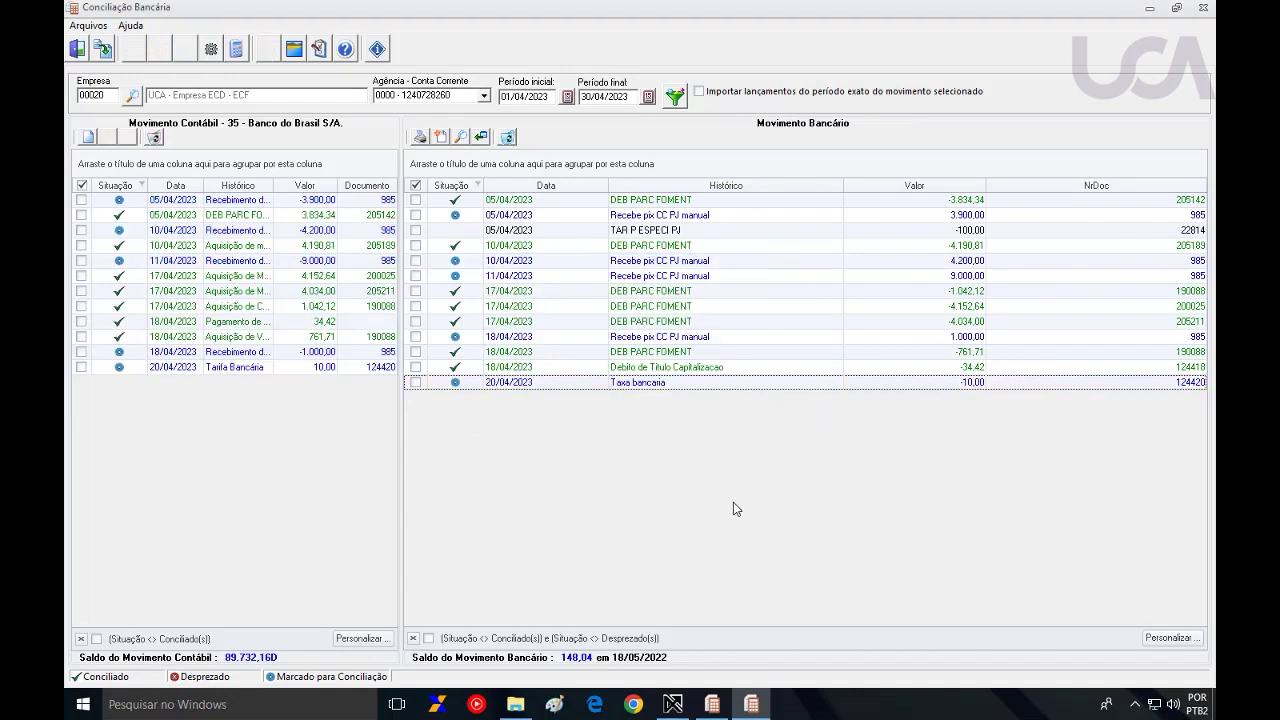